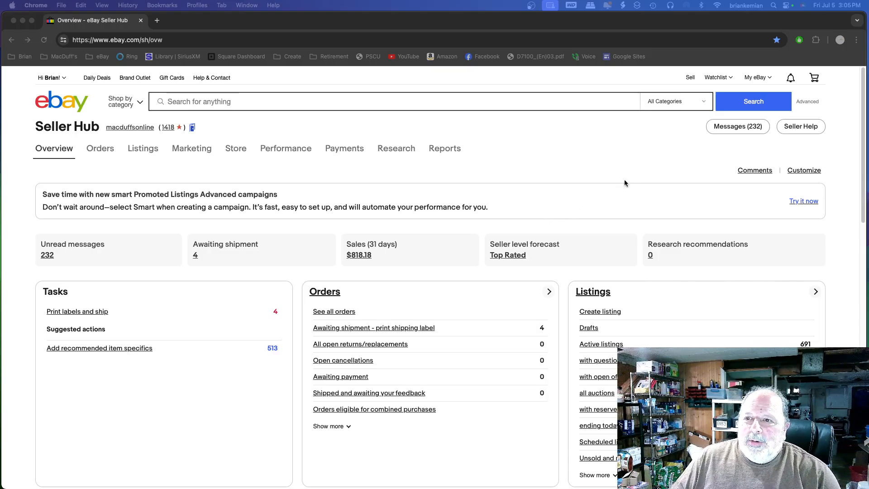
Start creating multiple listings from the active listings page, continuing with new listings instead of the saved bulk edits
left_click(665, 162)
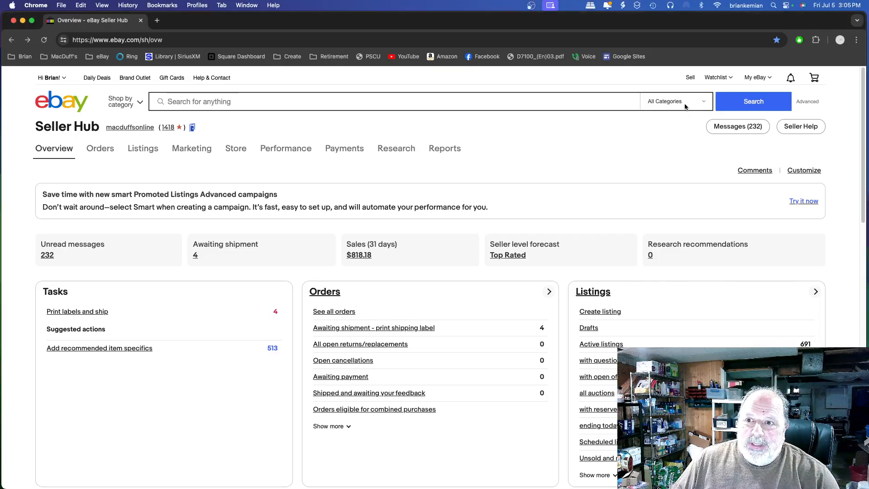
left_click(691, 79)
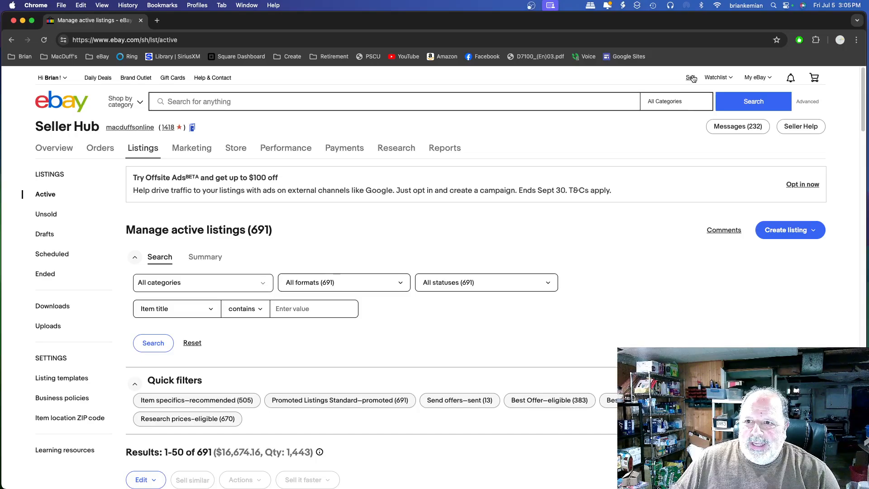
mouse_move(749, 78)
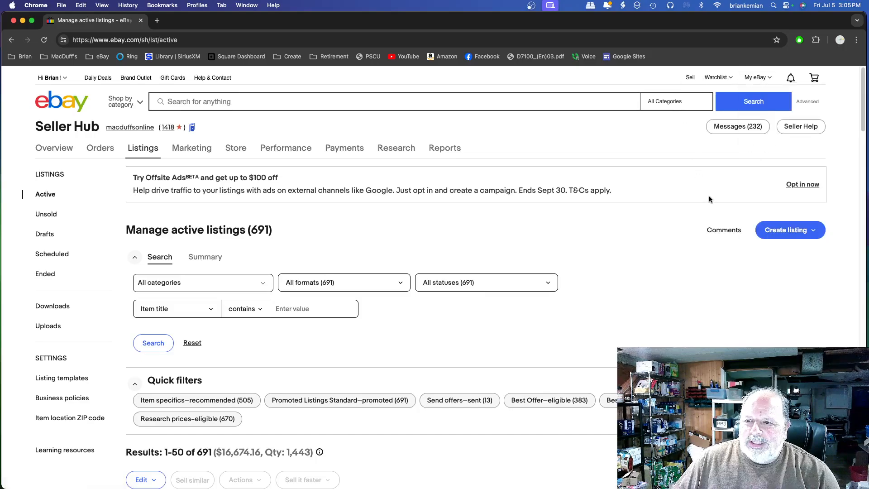
left_click(780, 231)
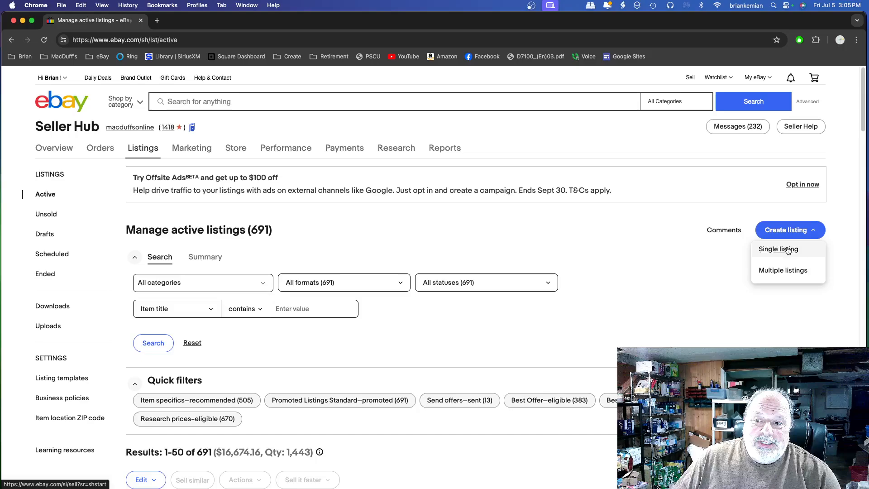
left_click(783, 271)
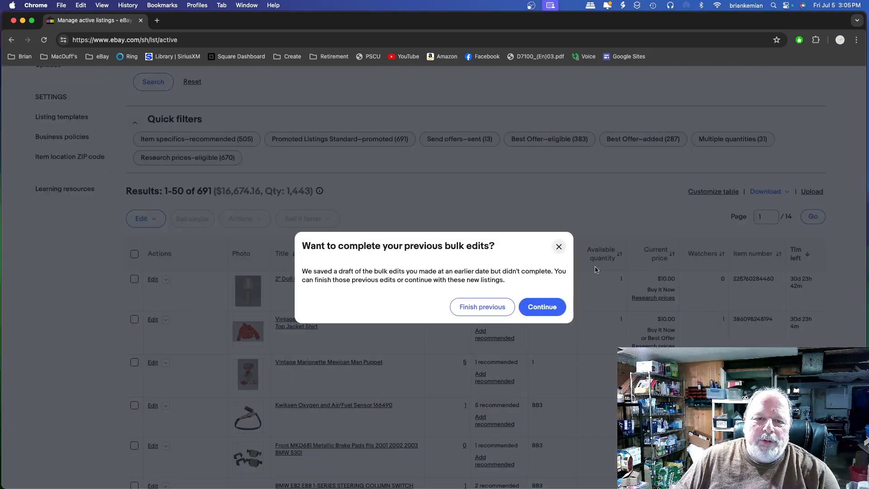
left_click(540, 306)
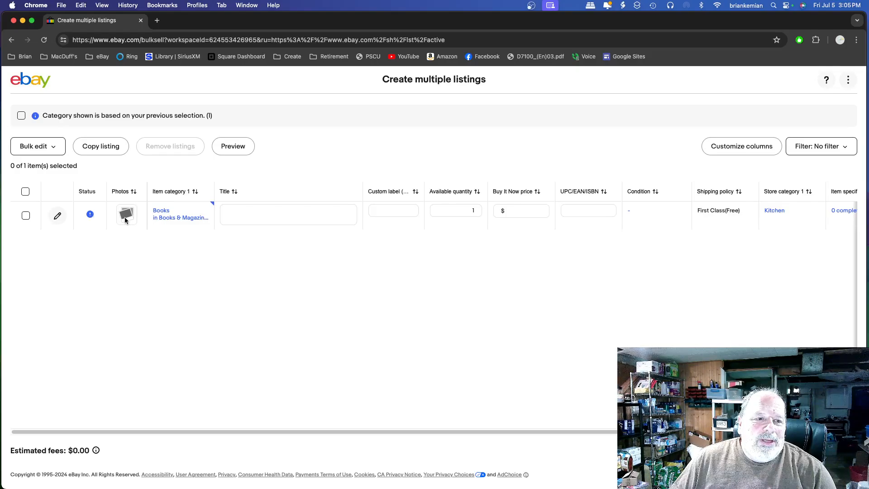
Set the listing's first store category to Books > Fiction Books and save the category settings
left_click(163, 213)
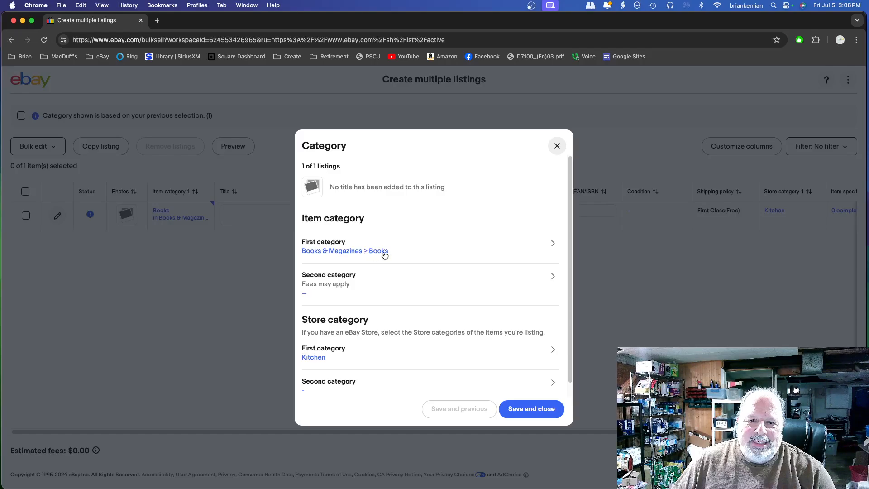
scroll(427, 284, "down", 1)
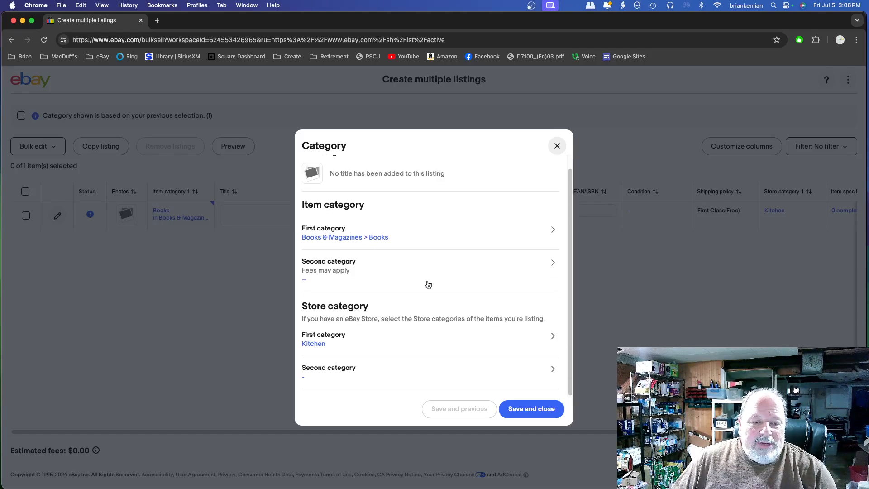
left_click(318, 345)
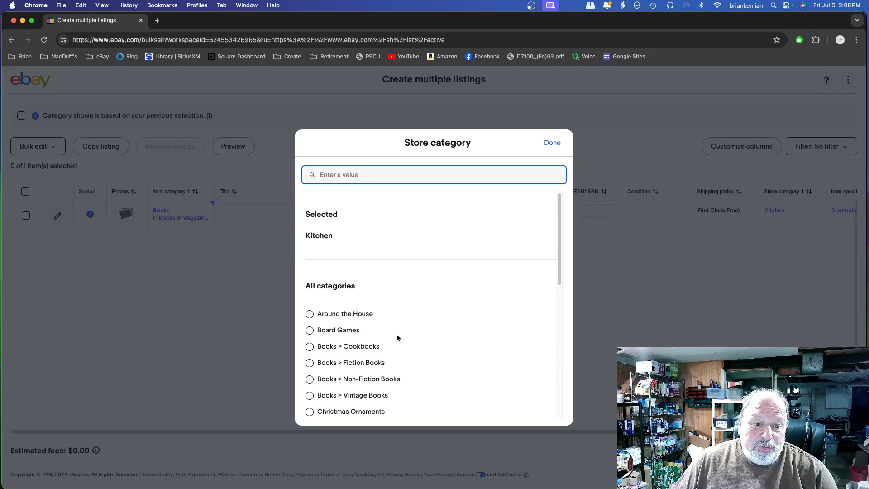
scroll(397, 337, "down", 2)
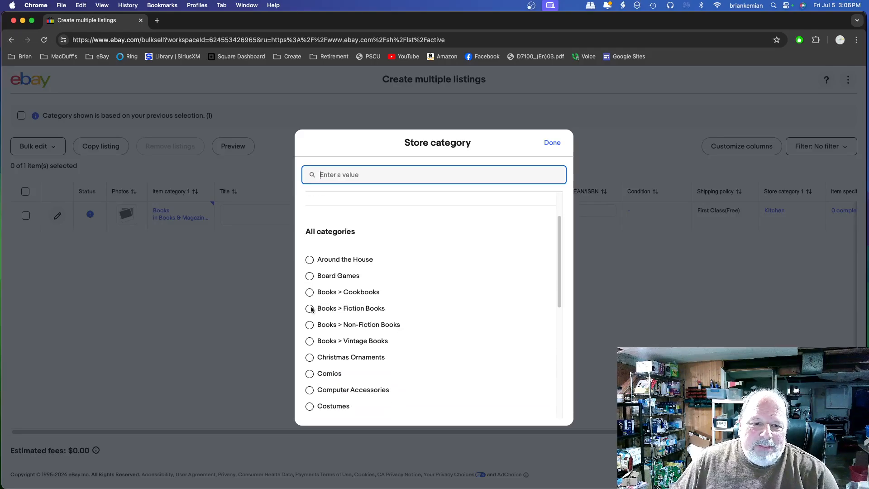
left_click(309, 311)
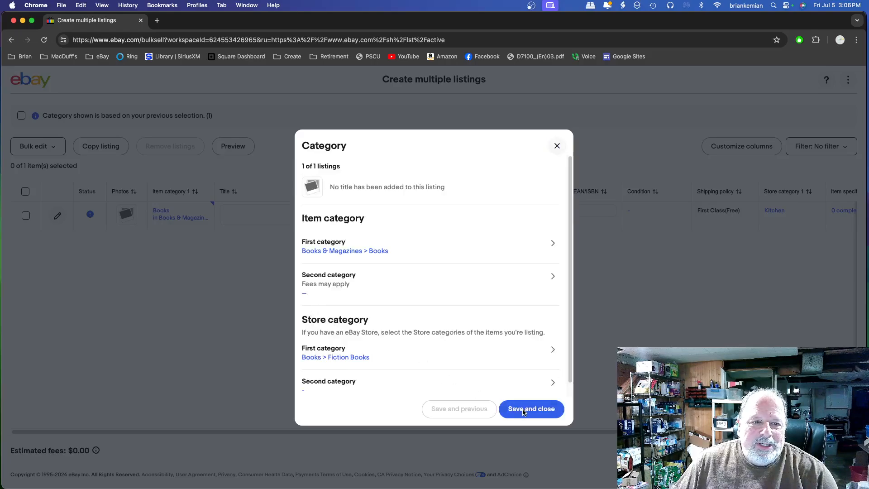
left_click(524, 410)
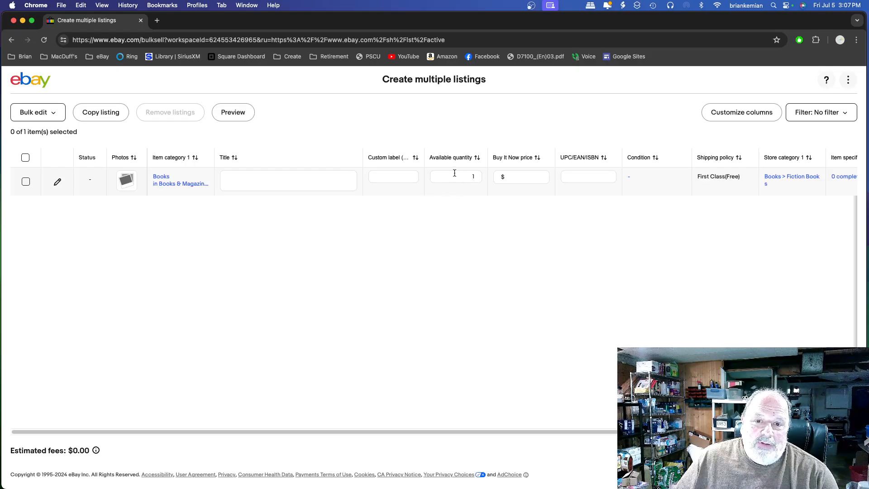
Enter an available quantity of 1 and fill the listing's UPC/EAN/ISBN with notapplicable
left_click(473, 176)
key("BackSpace")
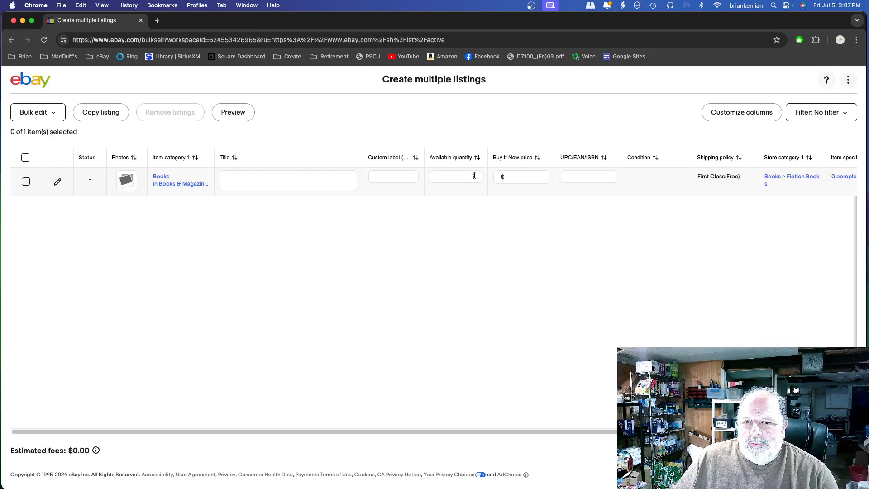
type("1")
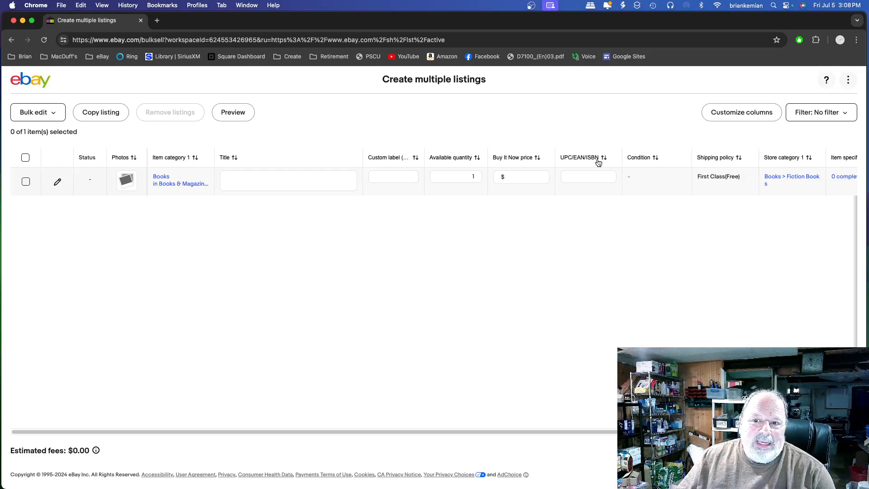
left_click(586, 177)
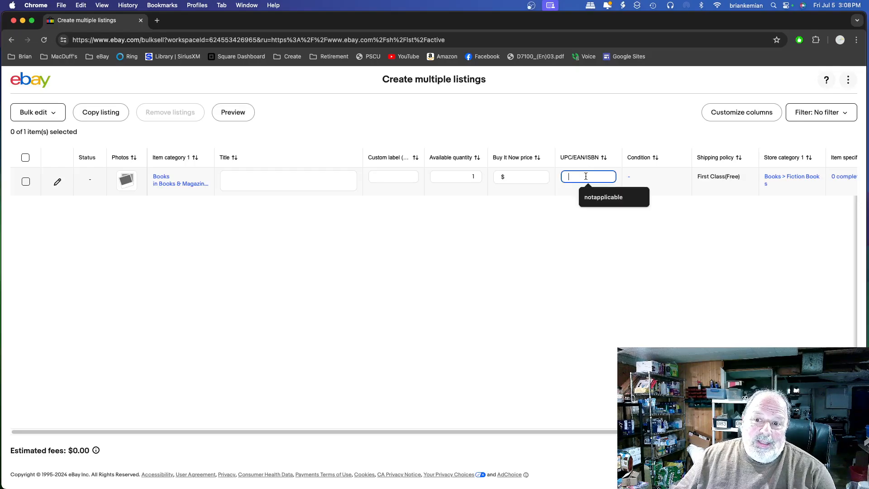
left_click(596, 196)
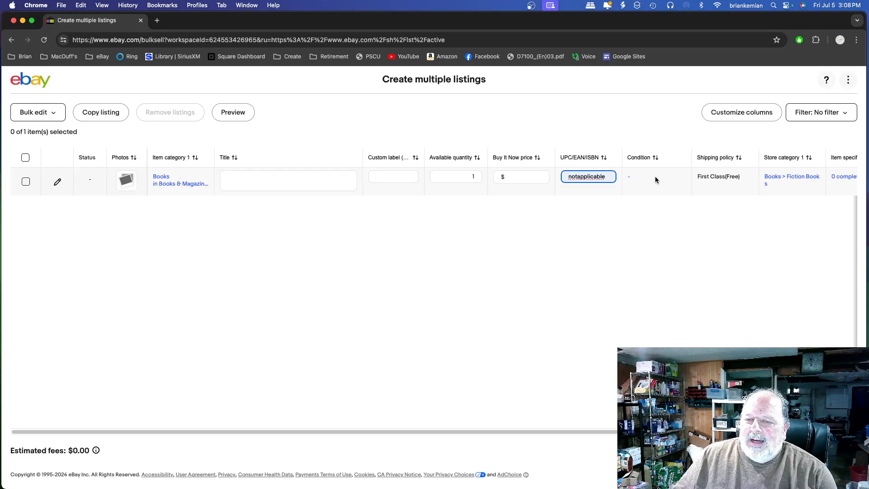
Set the book's condition to Good, leave the condition description blank, and save
left_click(629, 177)
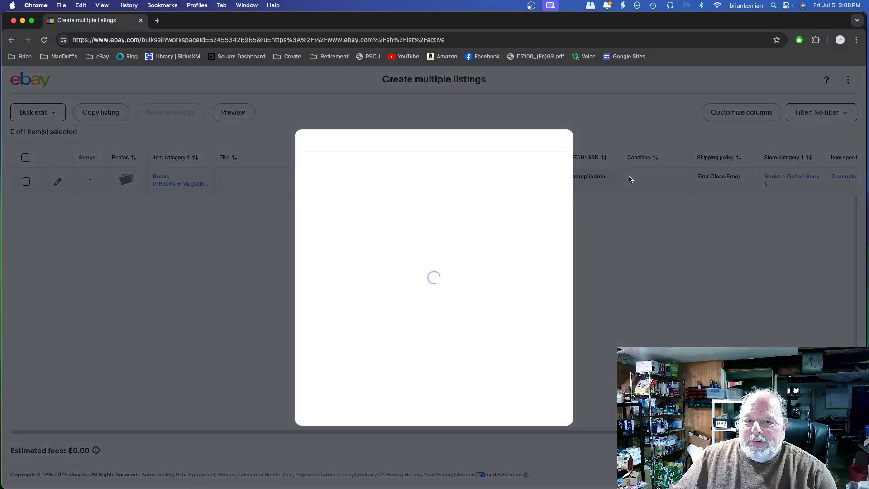
left_click(306, 379)
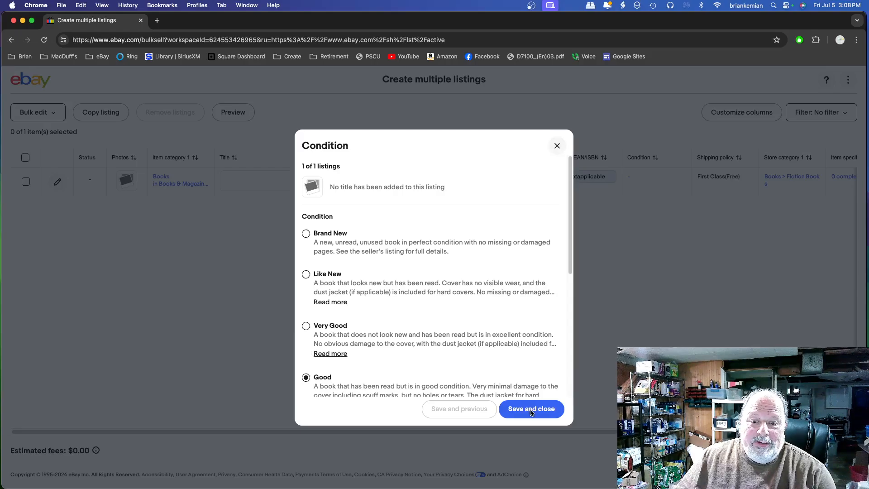
scroll(444, 305, "down", 5)
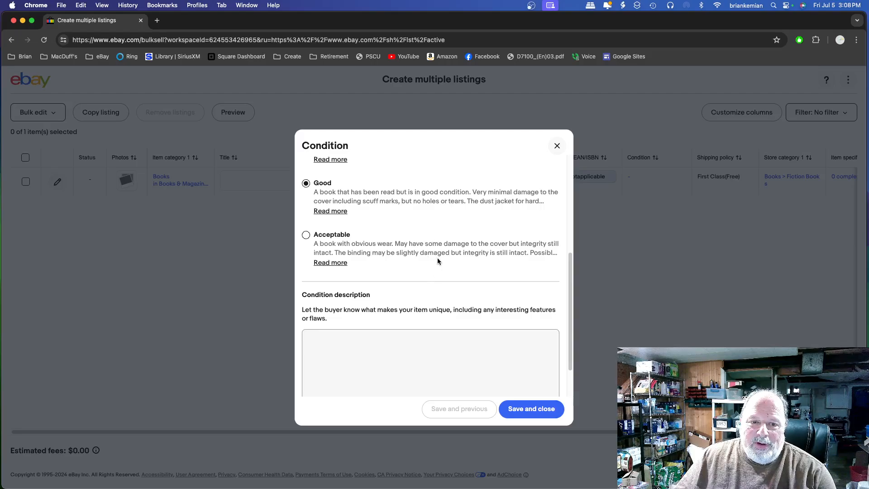
scroll(437, 261, "up", 5)
scroll(444, 264, "down", 6)
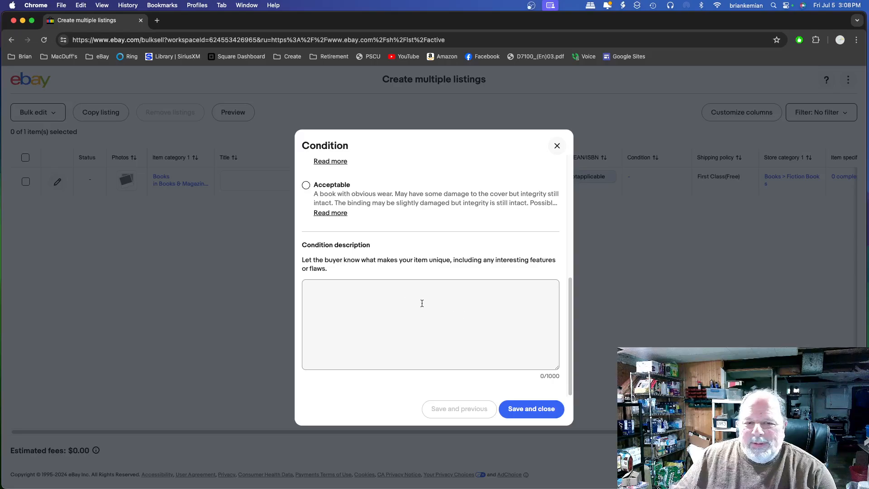
left_click(535, 410)
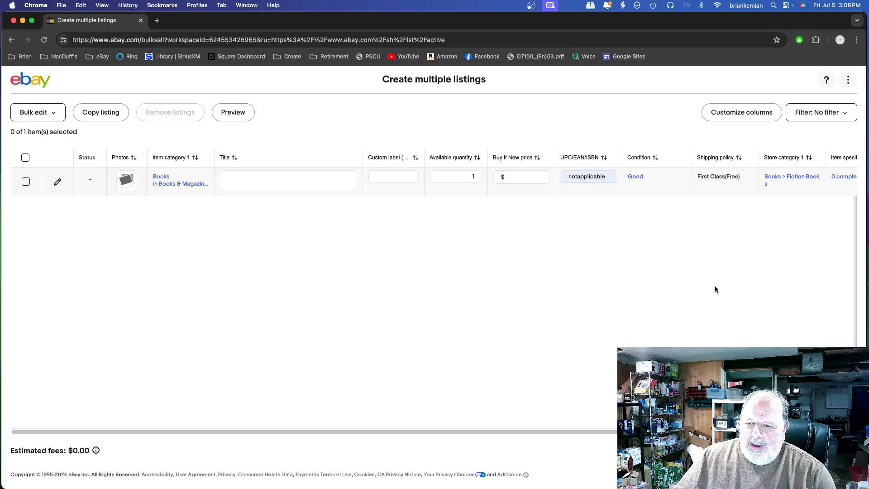
Set the Language to English in the listing's item specifics
scroll(317, 271, "right", 5)
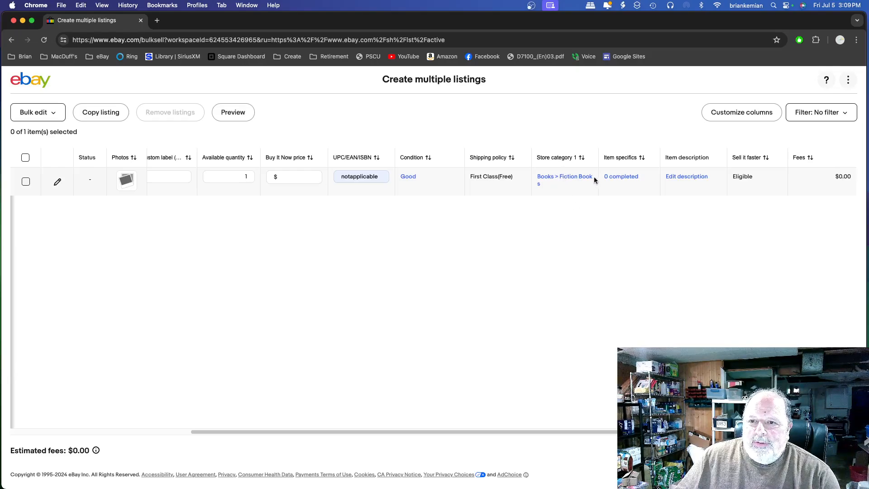
left_click(625, 177)
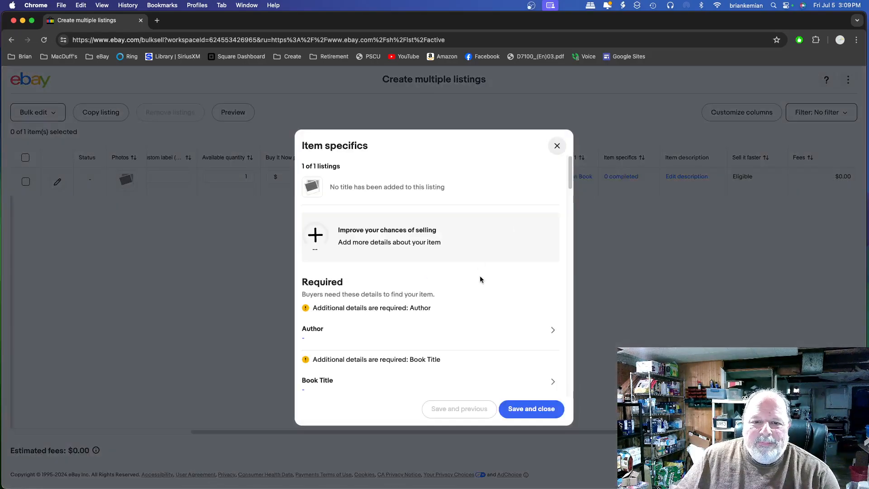
scroll(480, 276, "down", 3)
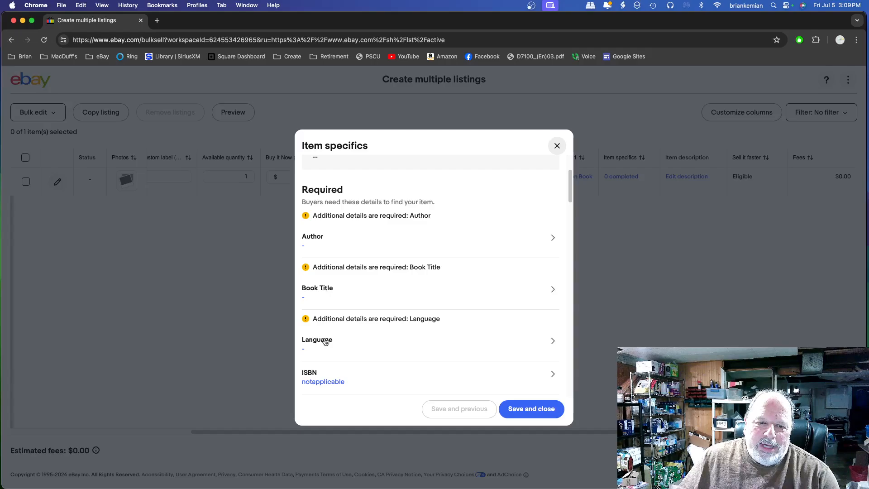
scroll(365, 351, "down", 3)
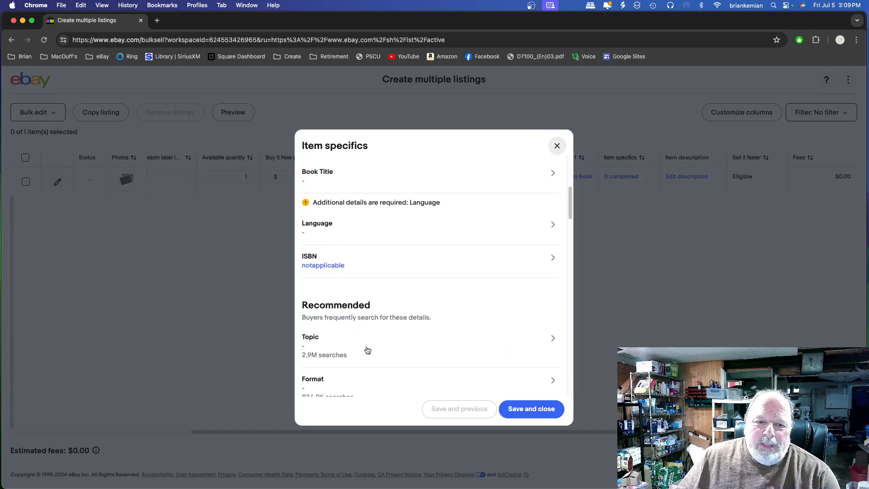
left_click(552, 224)
left_click(315, 236)
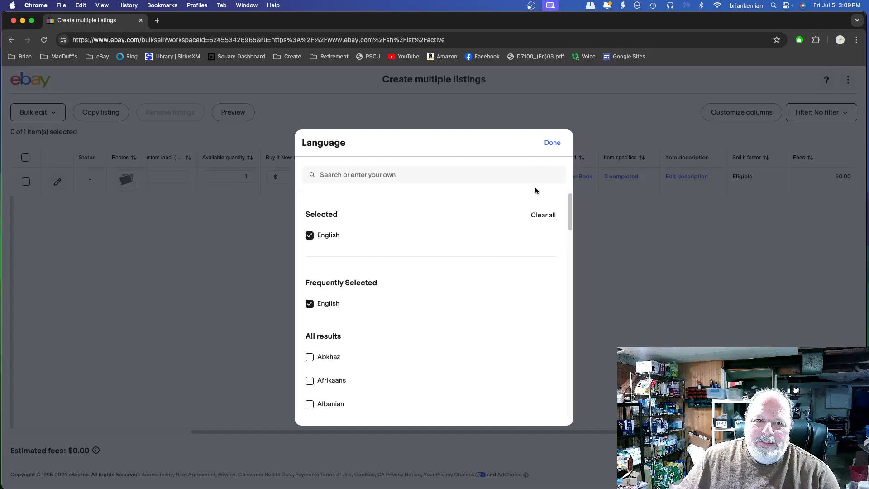
scroll(504, 239, "down", 6)
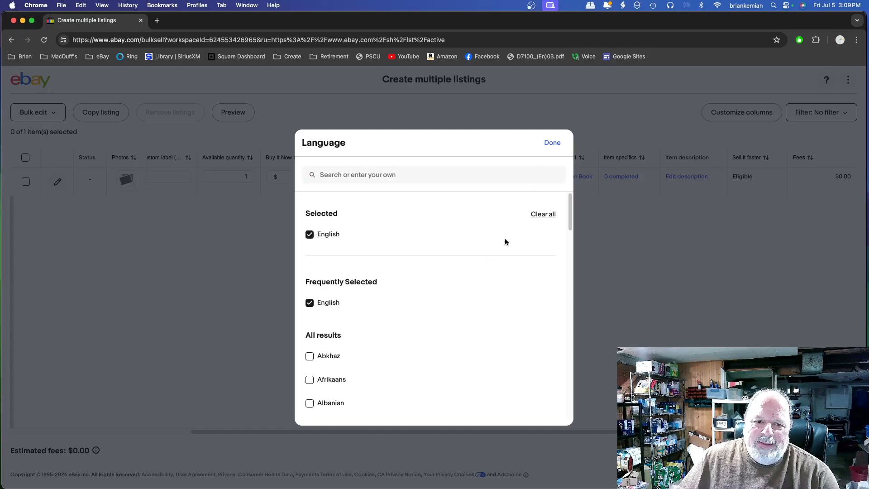
left_click(553, 143)
Review the required, recommended and additional item specifics offered for the book listing
scroll(430, 351, "down", 3)
scroll(430, 351, "down", 1)
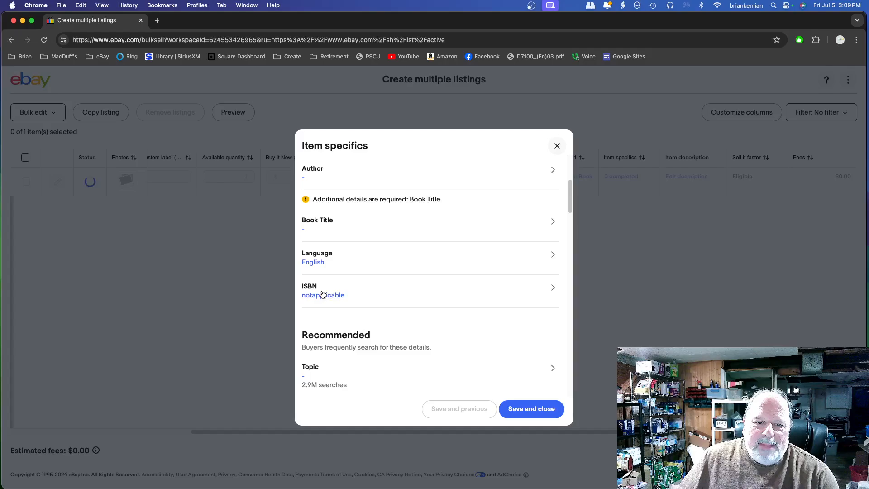
scroll(448, 320, "down", 4)
scroll(449, 322, "down", 3)
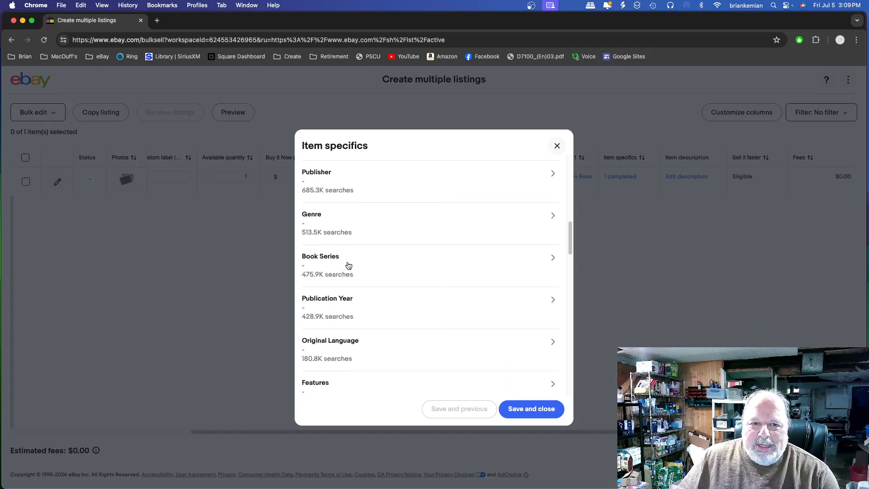
scroll(365, 286, "down", 4)
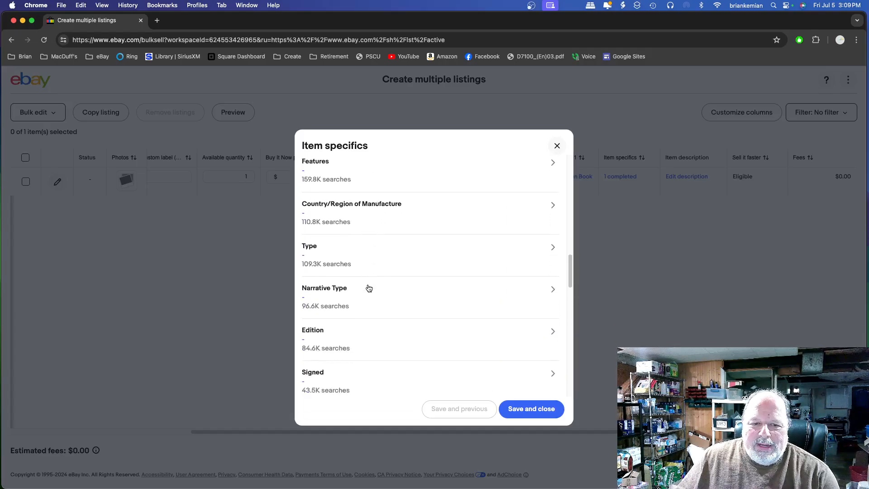
scroll(369, 290, "up", 10)
scroll(372, 291, "up", 2)
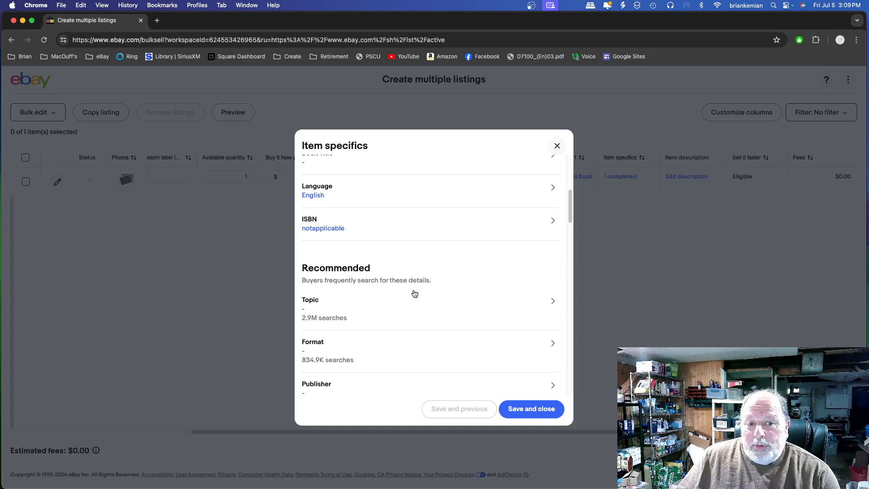
scroll(414, 292, "up", 1)
scroll(414, 292, "down", 3)
scroll(415, 291, "down", 12)
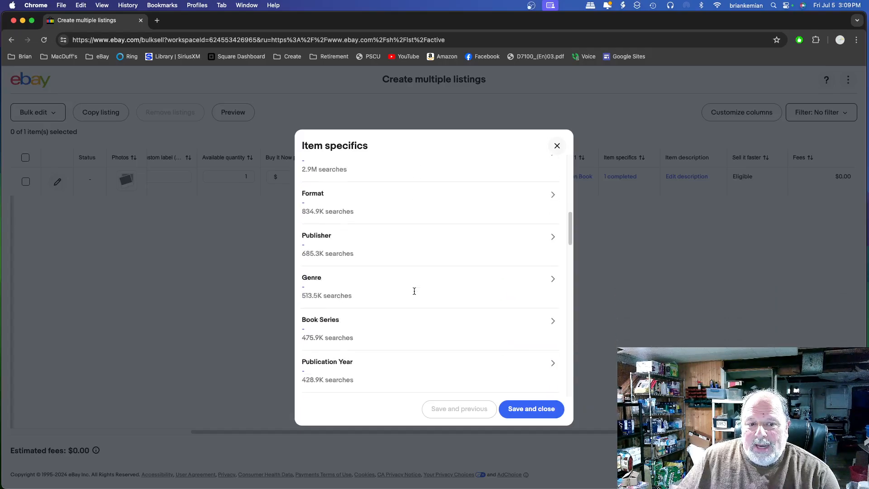
scroll(415, 294, "down", 3)
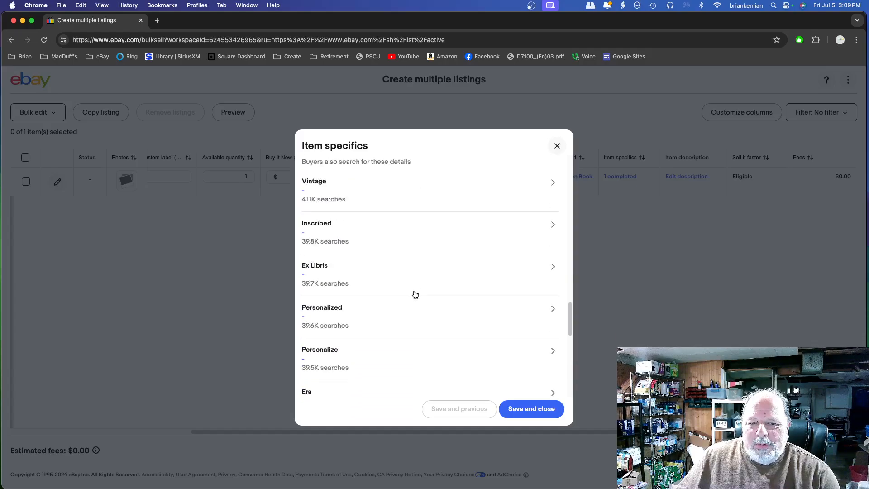
scroll(414, 294, "up", 15)
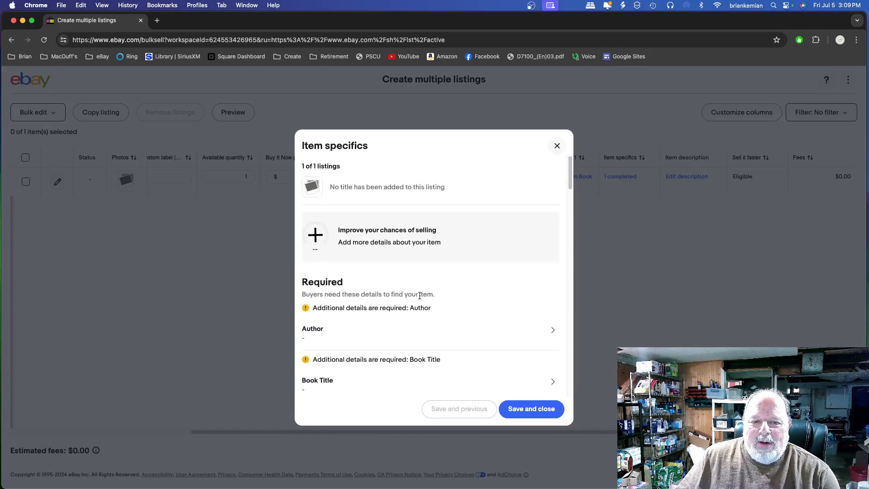
scroll(417, 295, "down", 4)
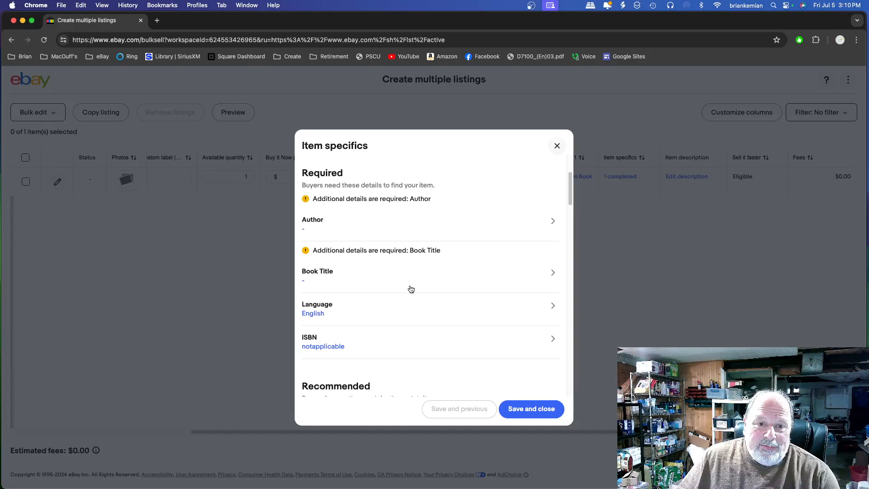
Save the template listing's item specifics and make 22 copies of the listing
scroll(409, 290, "up", 3)
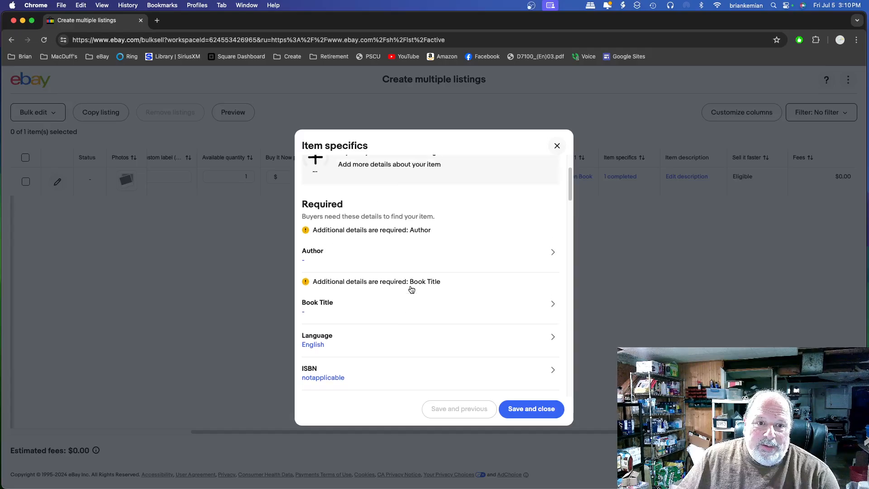
left_click(524, 409)
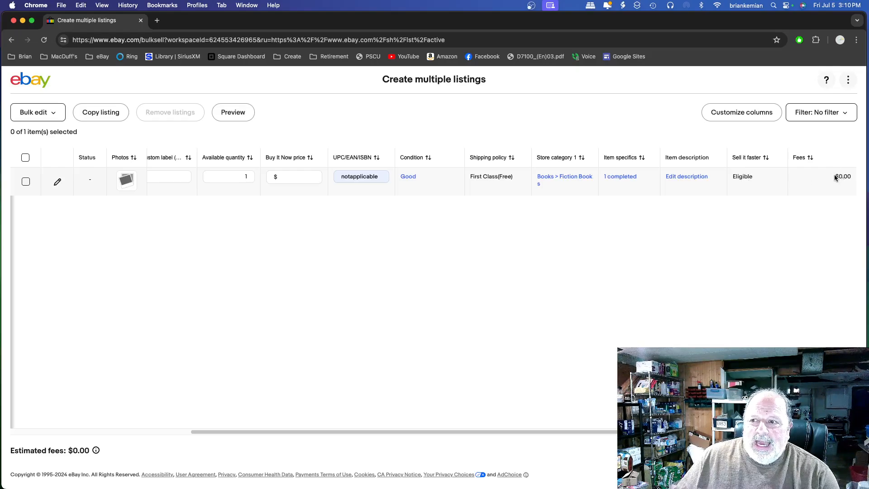
left_click_drag(573, 428, 297, 430)
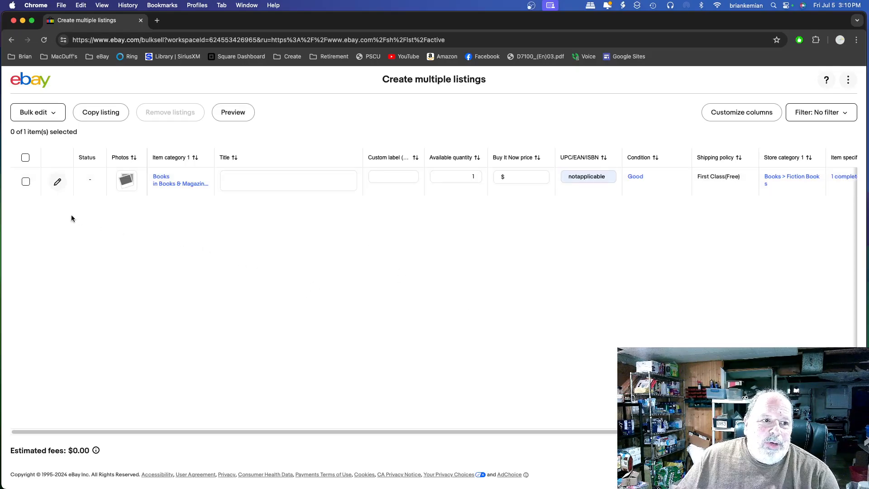
left_click(26, 182)
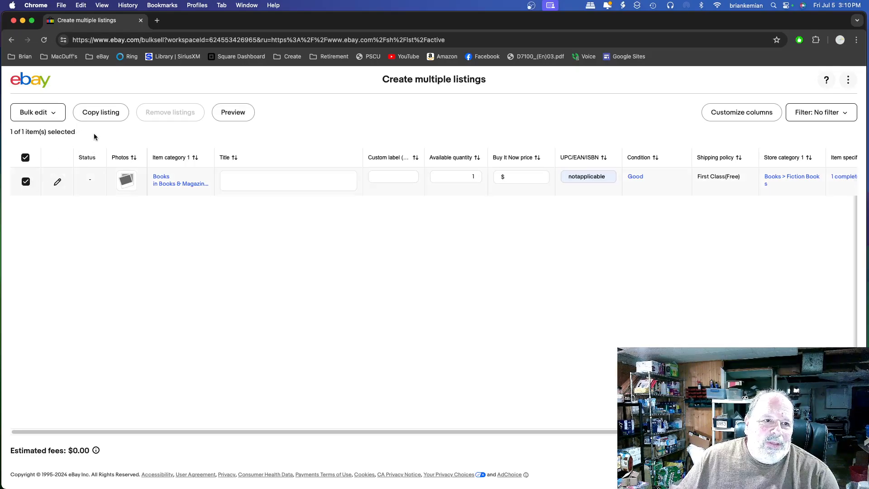
left_click(98, 115)
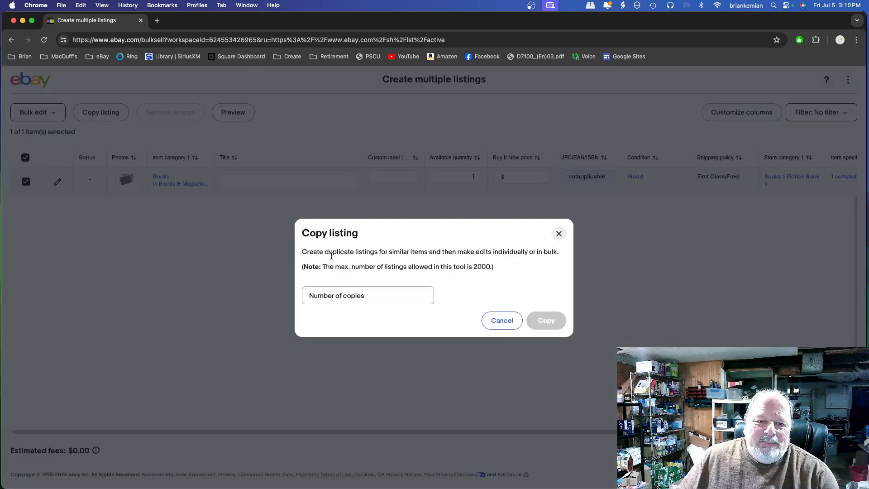
left_click(390, 301)
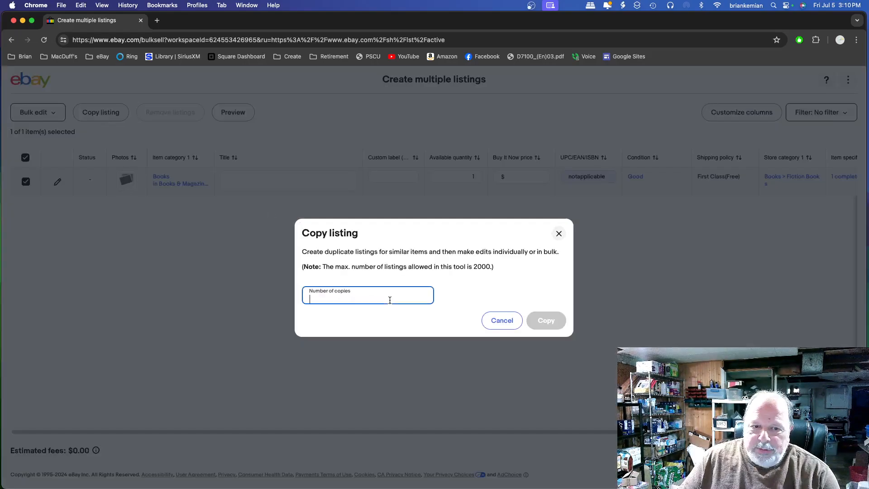
type("22")
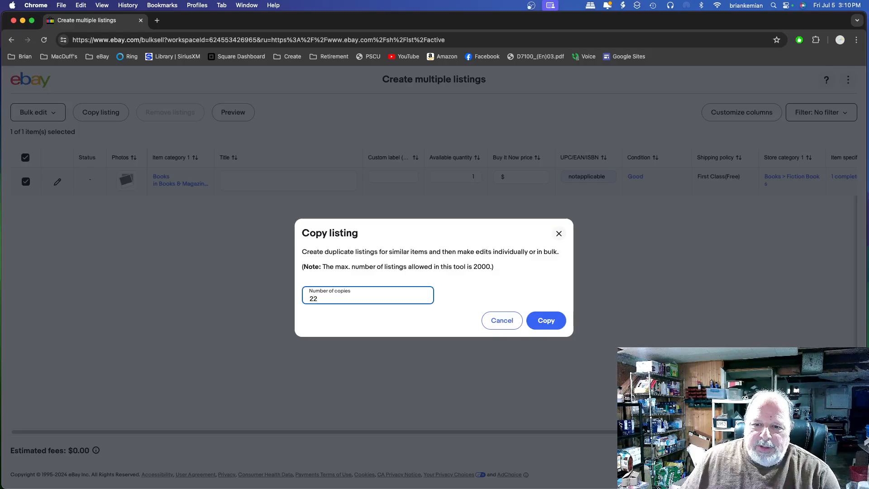
left_click(553, 325)
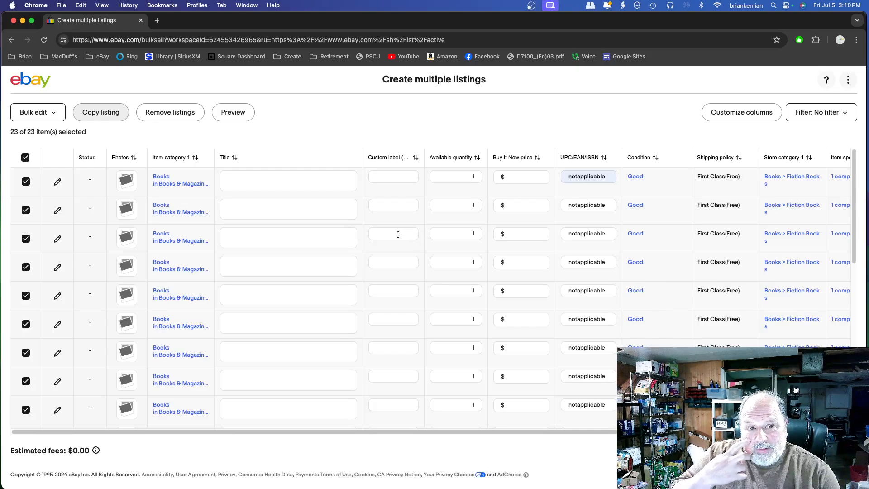
Copy "Doomsday 1999 A.D. by Charles Berlitz Hardcover 1981 First Edition" from the Books sheet in Numbers into the first eBay listing's title
left_click(273, 178)
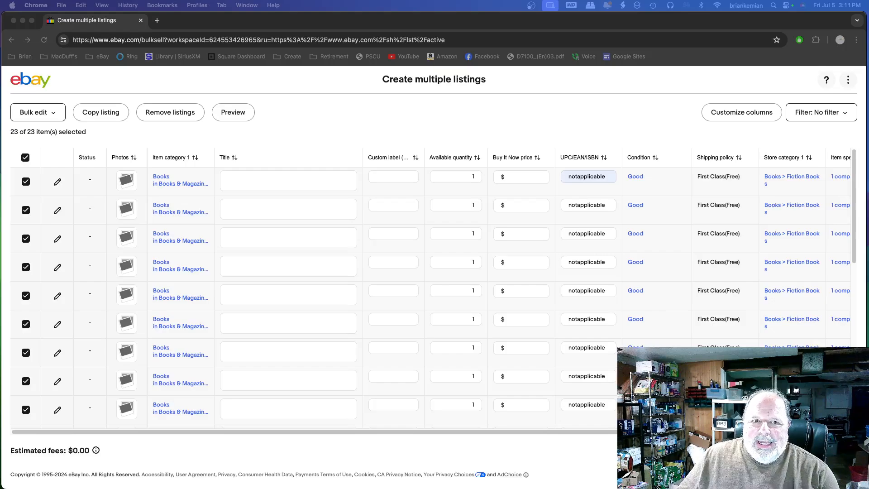
left_click_drag(868, 18, 237, 18)
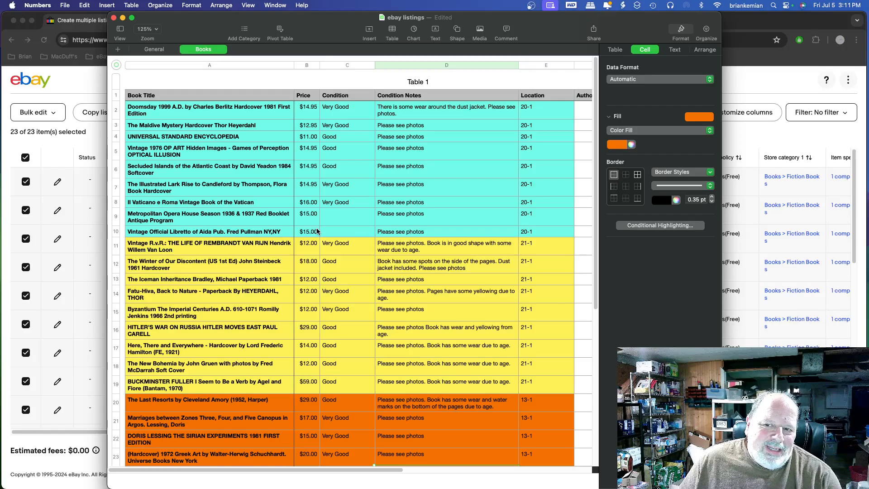
left_click(175, 112)
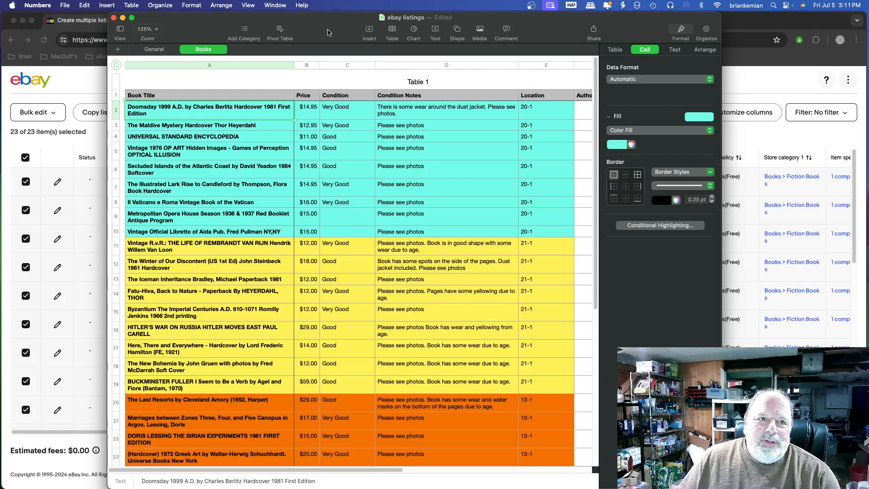
left_click_drag(330, 32, 867, 36)
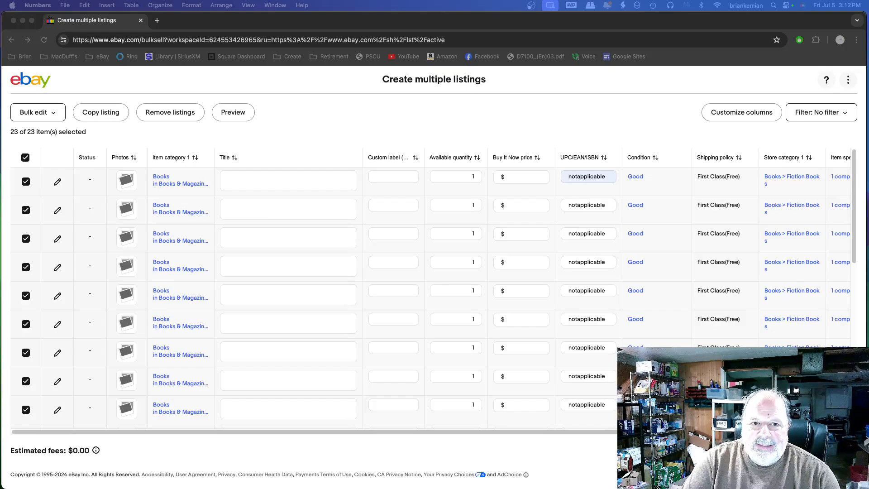
left_click(243, 179)
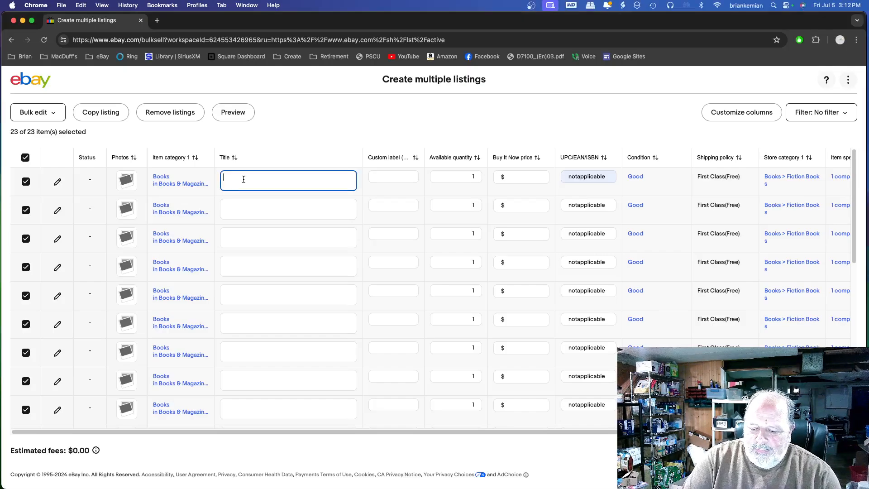
key("super+v")
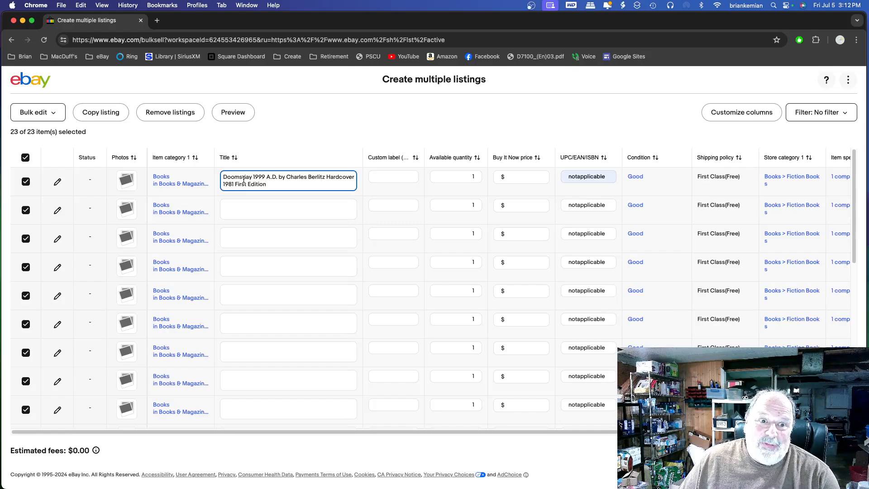
Set the first listing's custom label to 20-1 and its Buy It Now price to $14.95
left_click(386, 176)
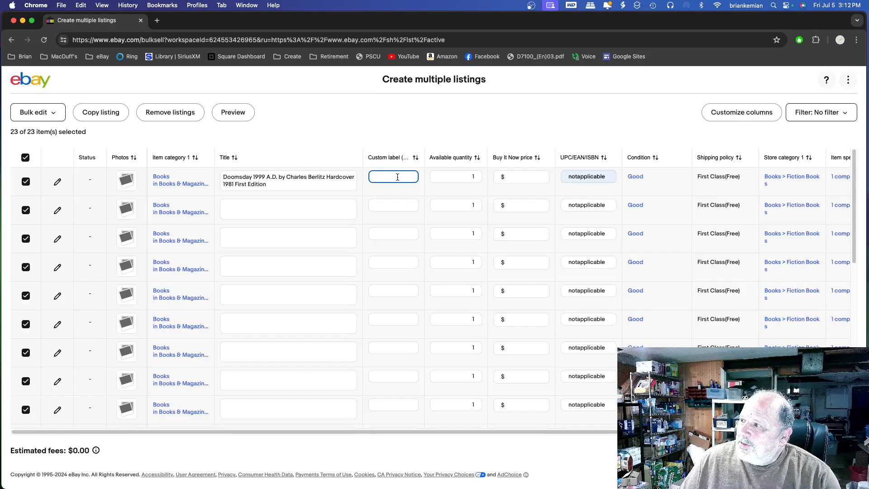
type("20")
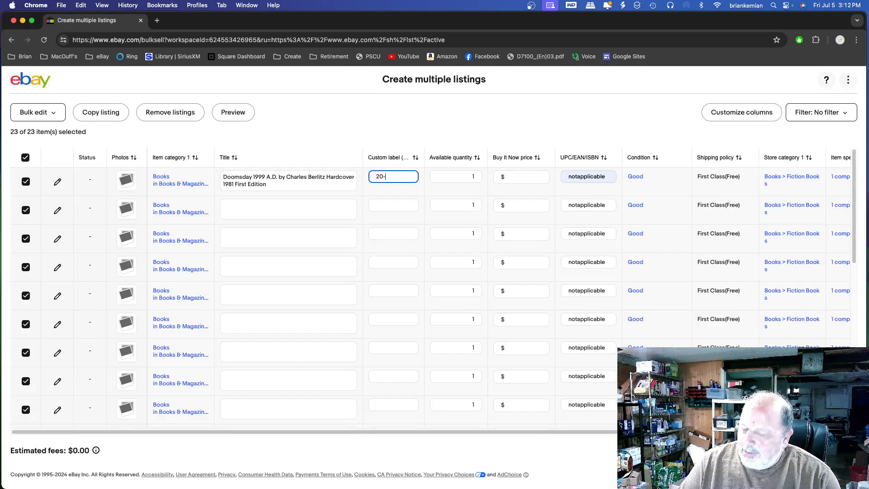
type("-1")
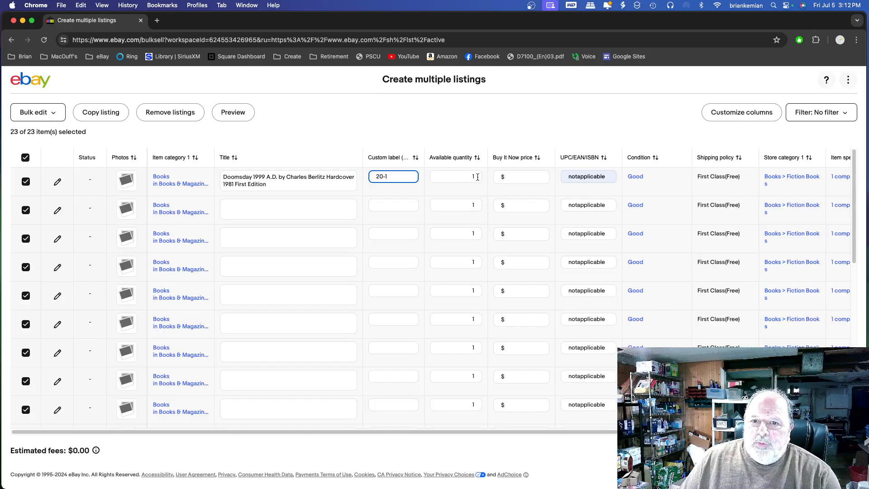
left_click(522, 177)
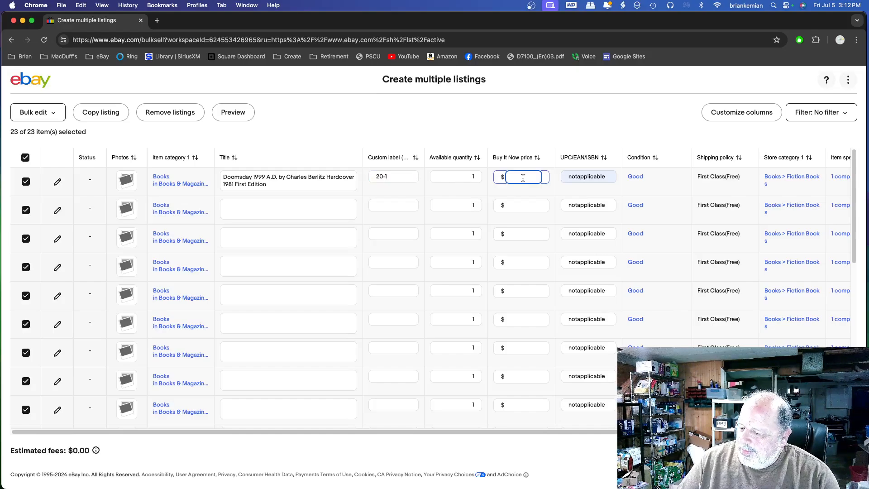
type("14.95")
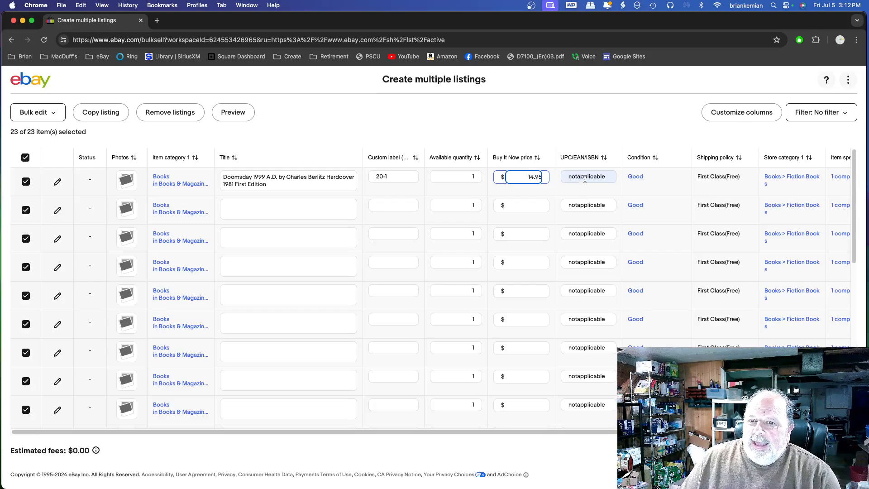
Set the first listing's condition to Very Good, save it, and leave the condition settings without changing the second listing
left_click(639, 177)
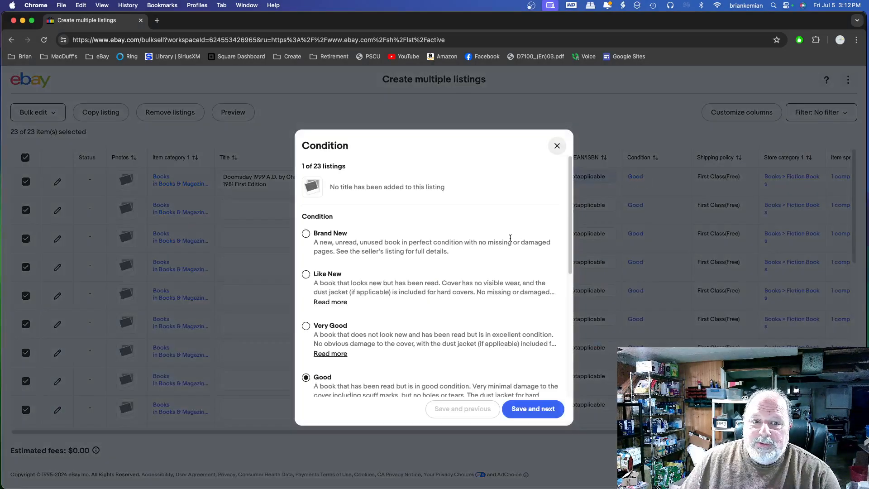
left_click(307, 327)
left_click(528, 409)
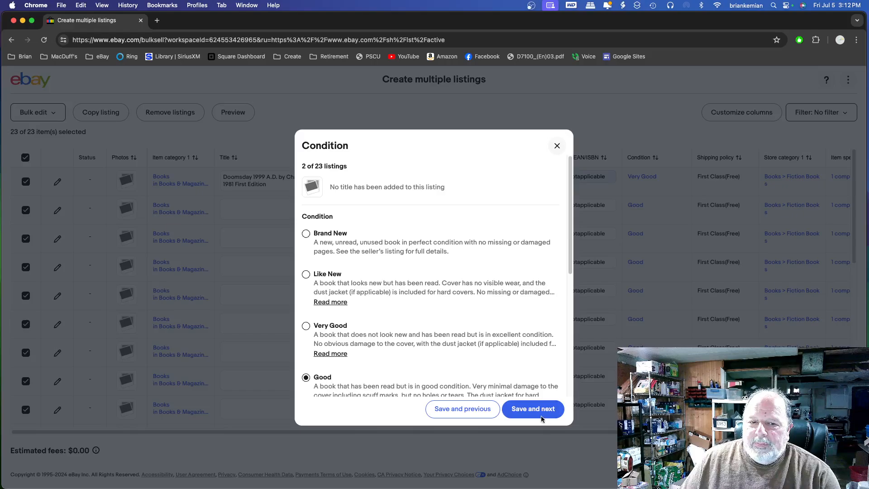
left_click(558, 144)
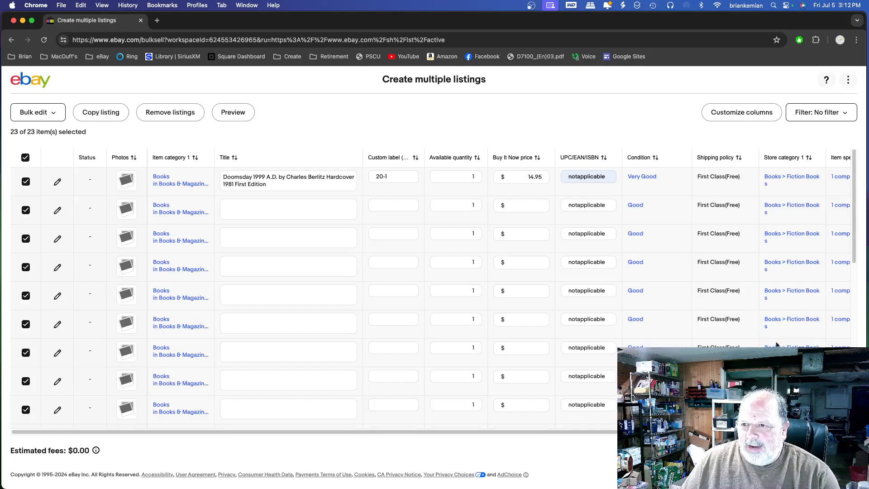
Add the custom Book Title "Doomsday 1999 A.D." to the first listing's required item specifics
scroll(430, 290, "right", 10)
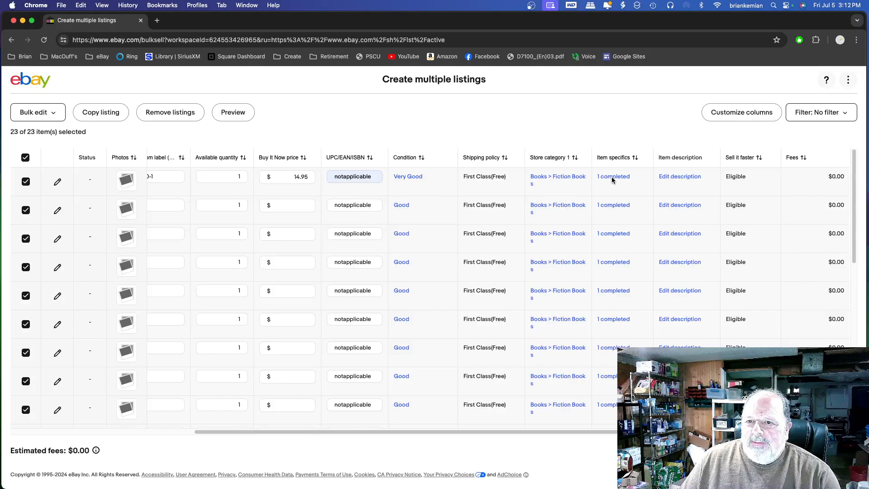
left_click(612, 177)
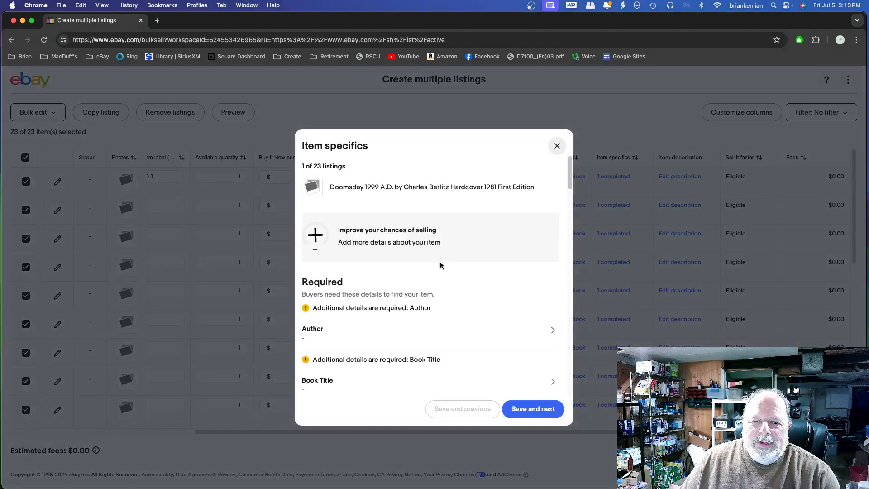
scroll(425, 263, "down", 3)
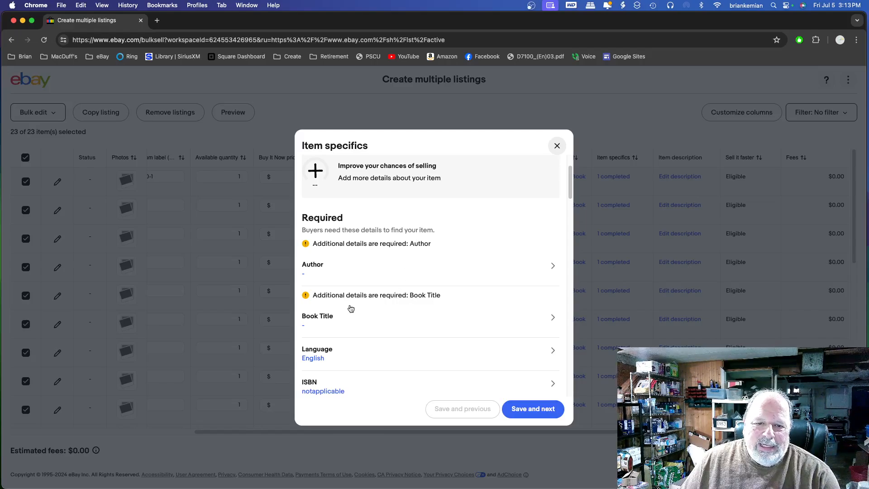
left_click(553, 319)
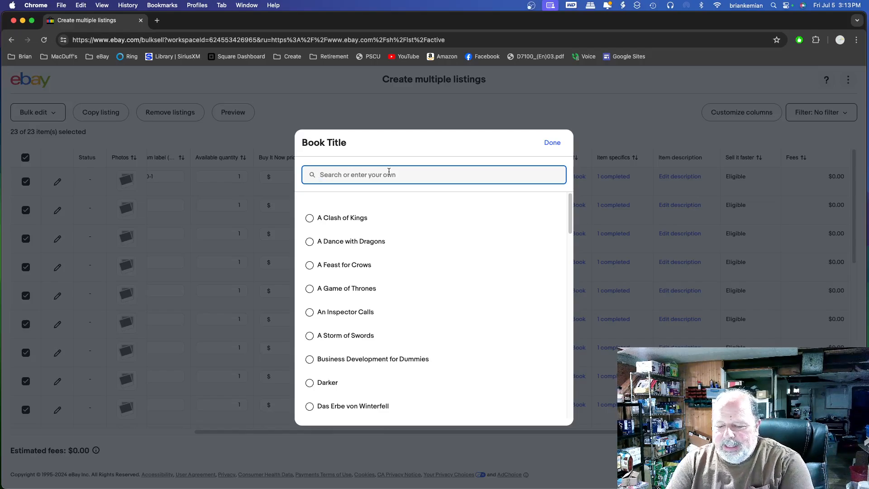
type("Doomsda")
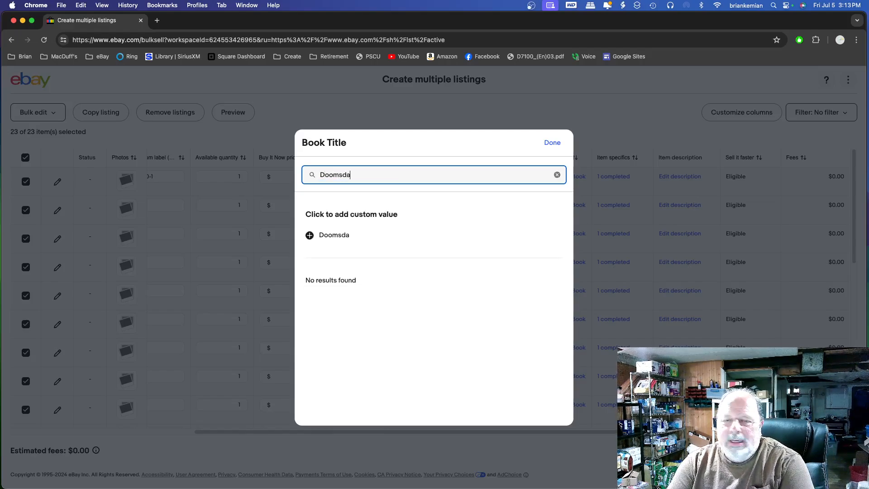
type("y 19")
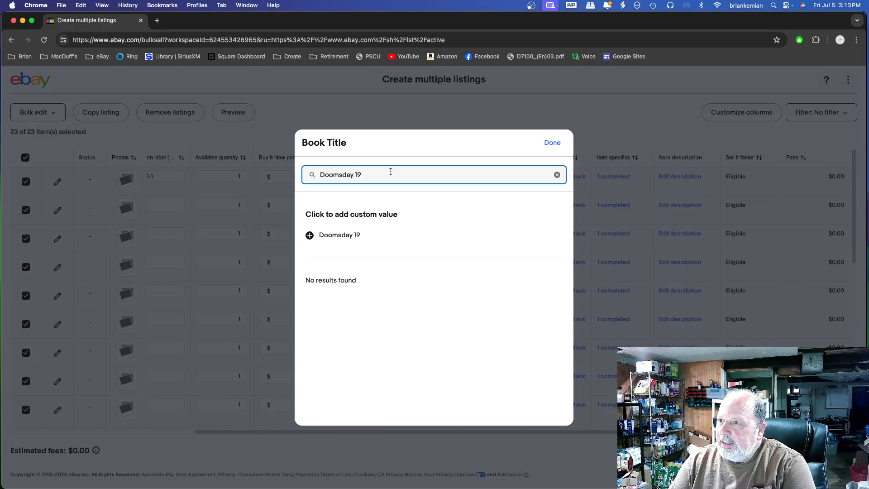
type("99 ")
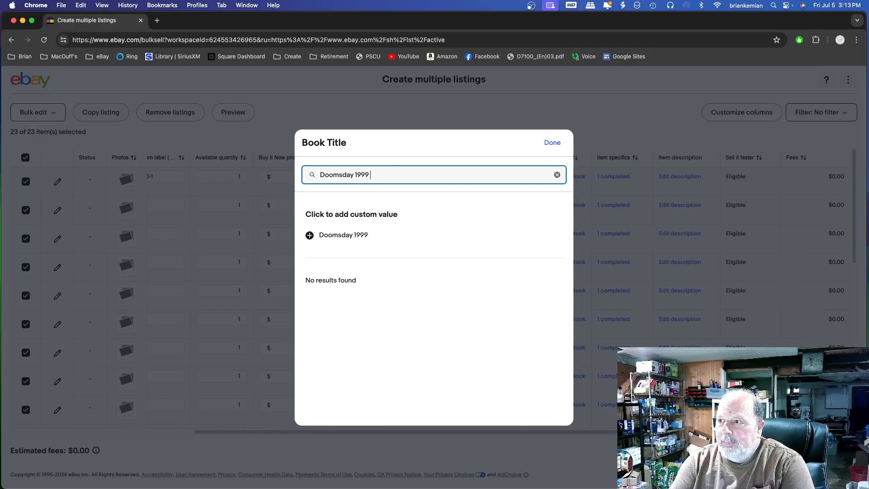
type("A.D.")
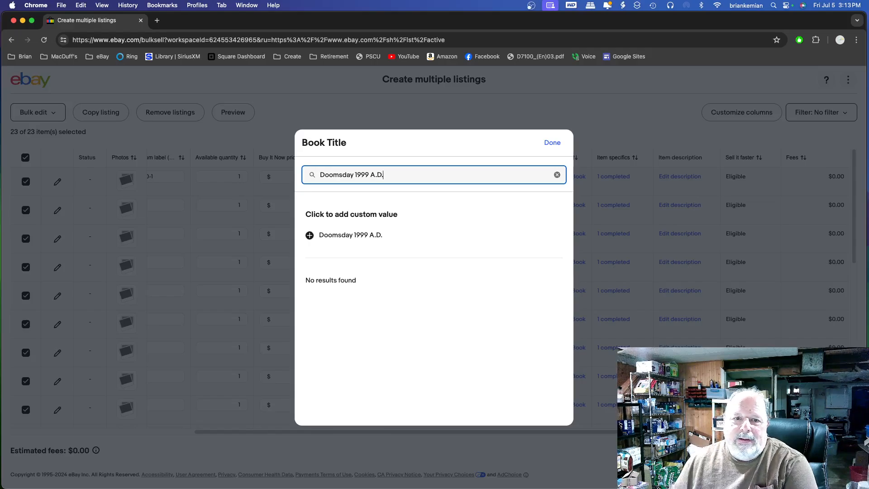
left_click(310, 235)
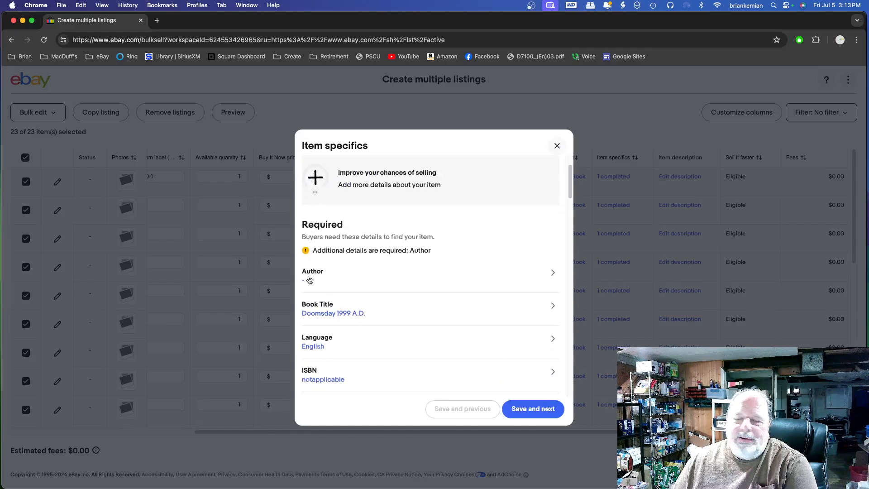
Add the custom author "Charles Berlitz" to the first listing's required item specifics, save them, and leave the item specifics
left_click(310, 280)
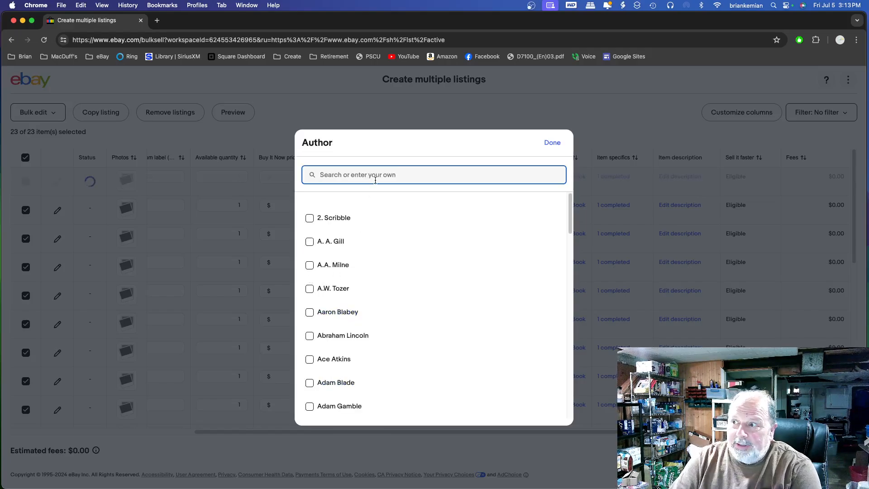
type("Charles")
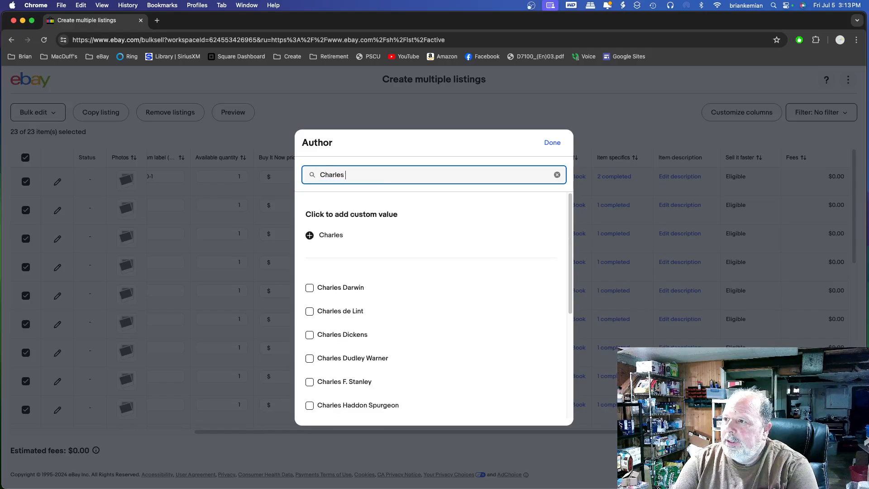
type(" Berli")
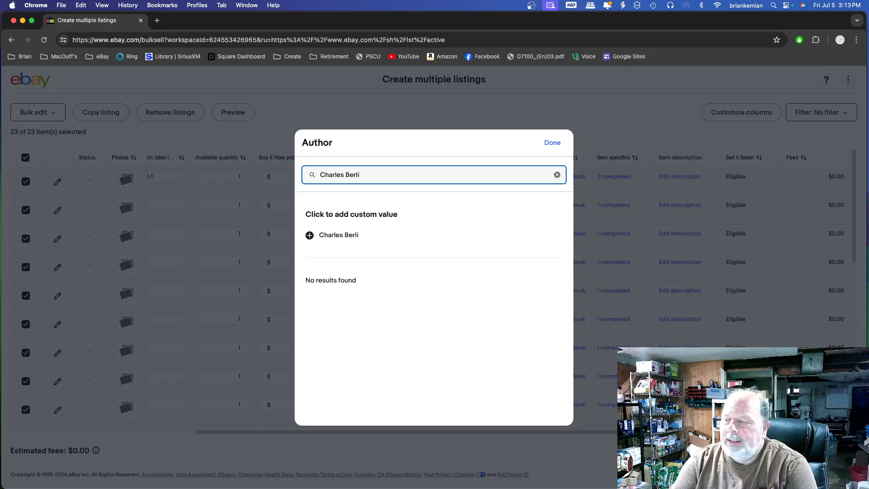
type("tz")
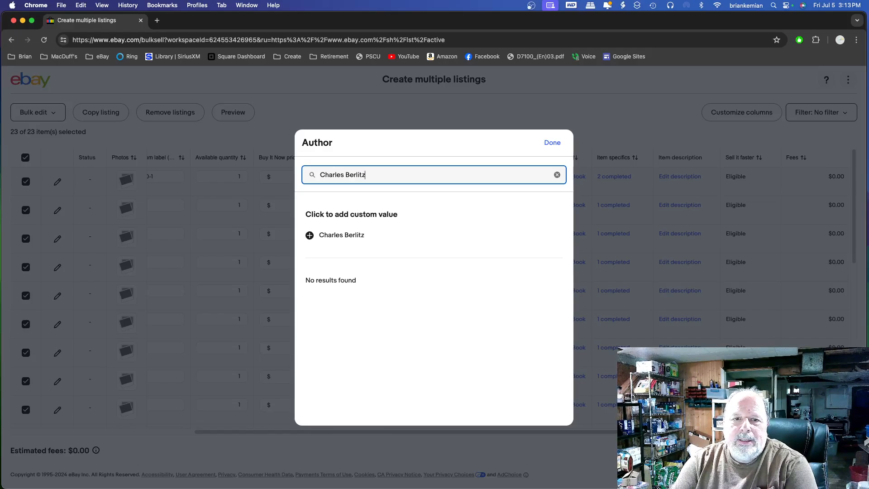
left_click(311, 236)
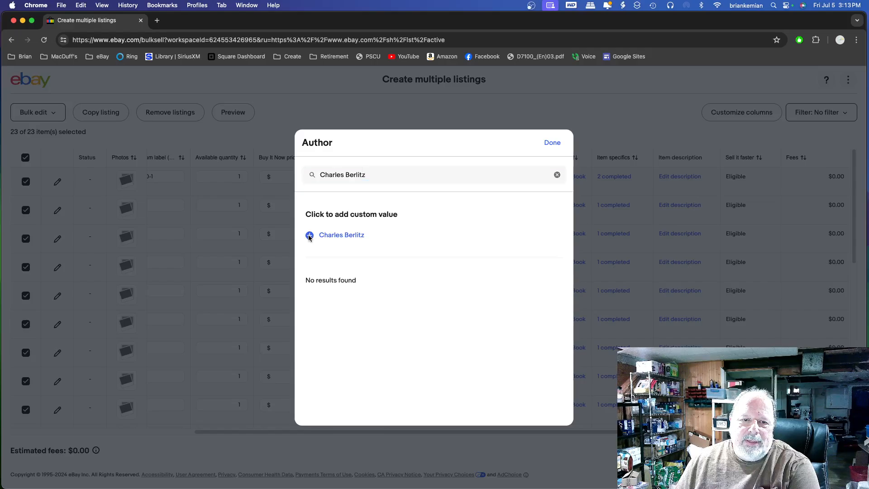
left_click(553, 143)
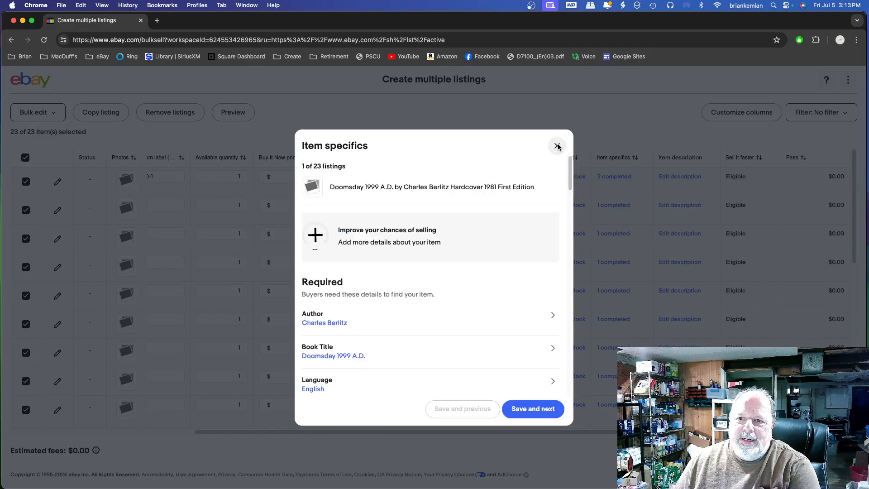
left_click(536, 417)
scroll(459, 351, "down", 3)
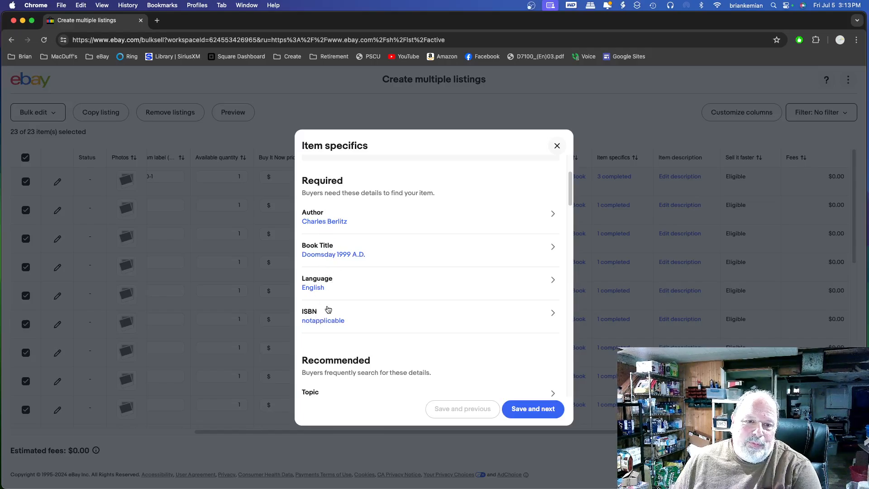
left_click(530, 409)
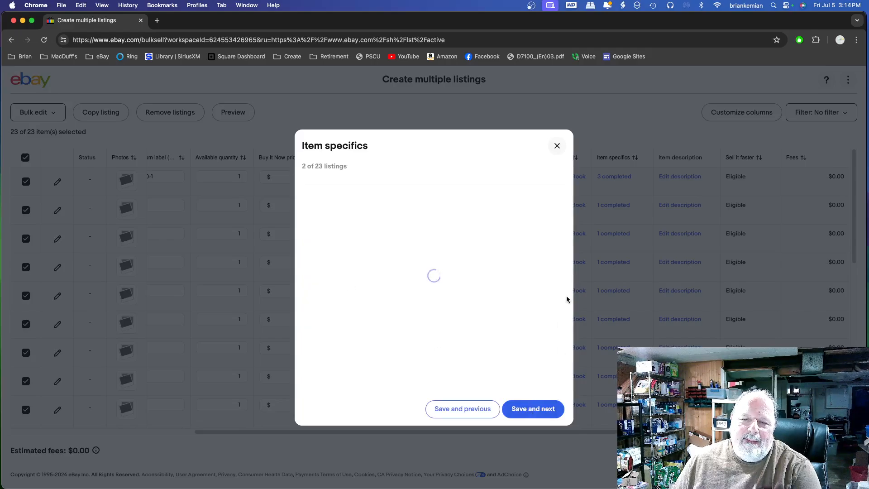
left_click(558, 146)
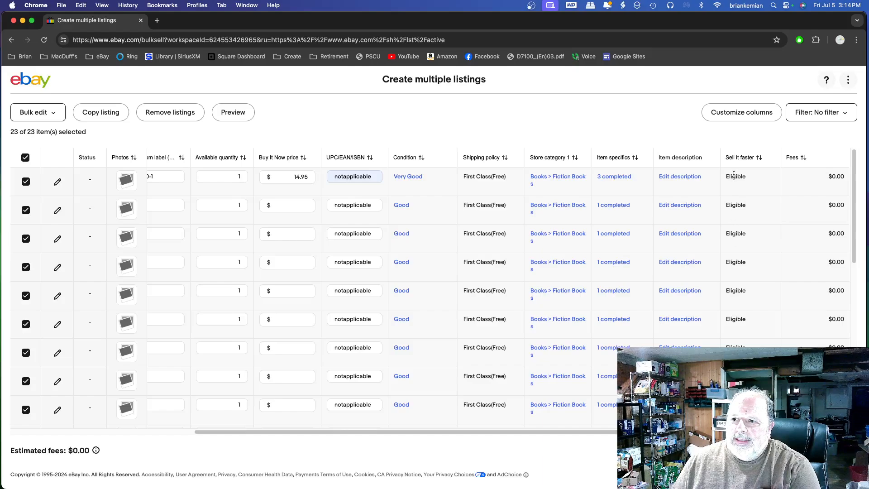
Review the required item specifics of the first and second listings, including author, book title and language
left_click(616, 177)
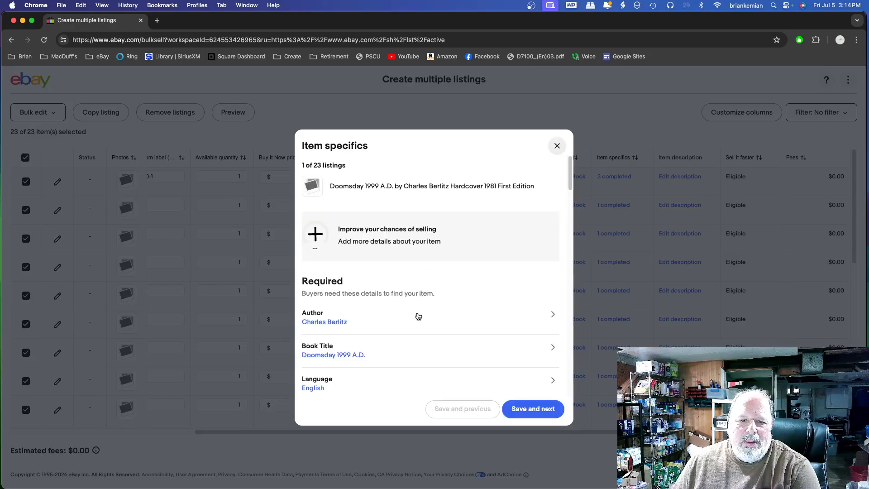
scroll(418, 317, "down", 2)
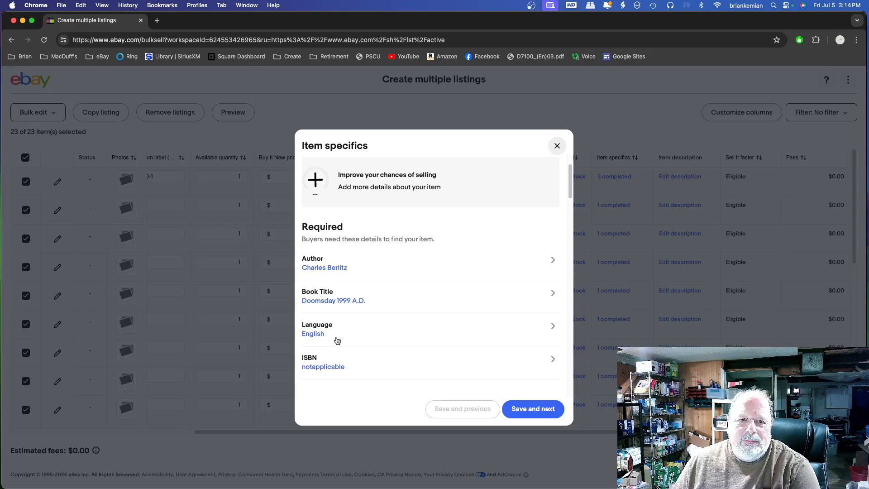
left_click(556, 413)
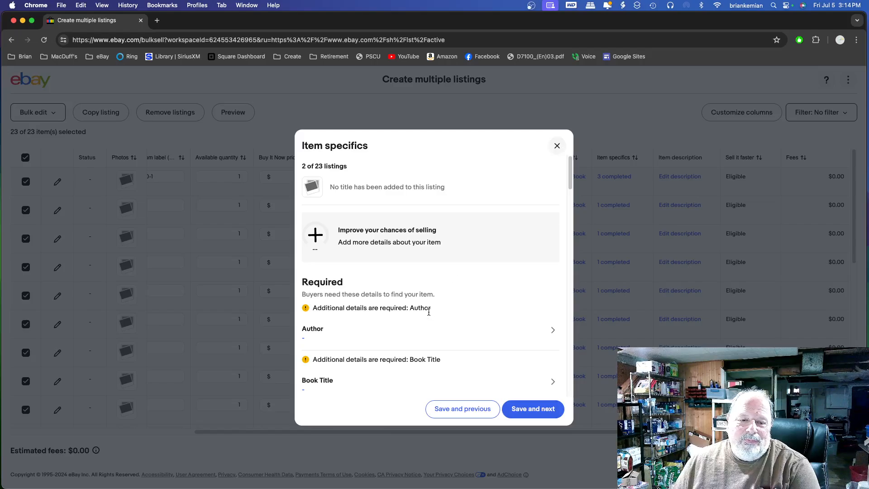
scroll(429, 311, "down", 2)
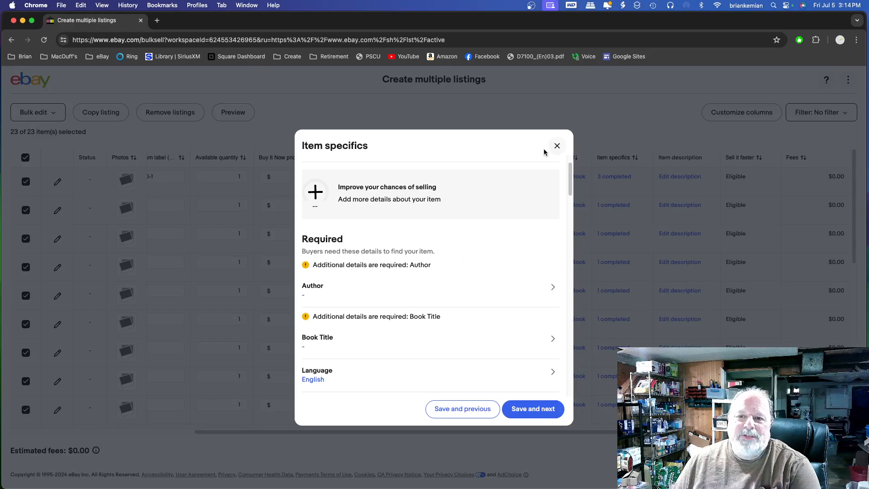
left_click(557, 145)
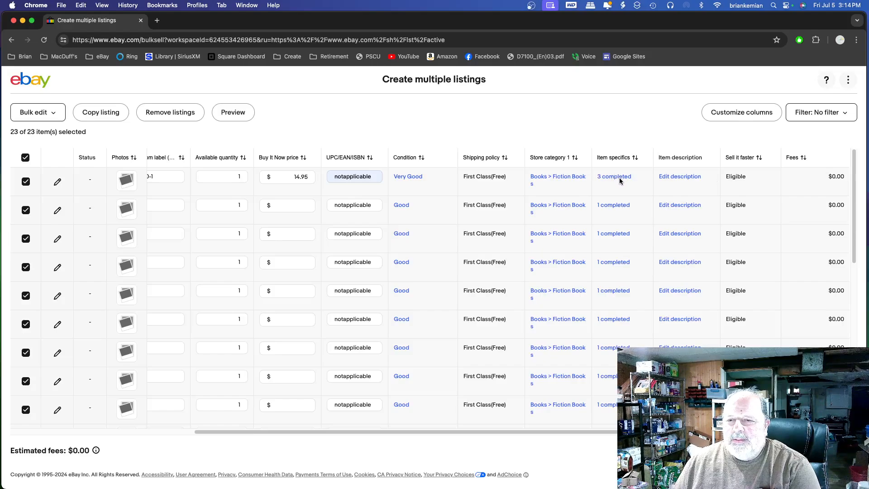
Write "There is some wear around the dust jacket. Please see photos." as the first listing's item description and save it
left_click(685, 178)
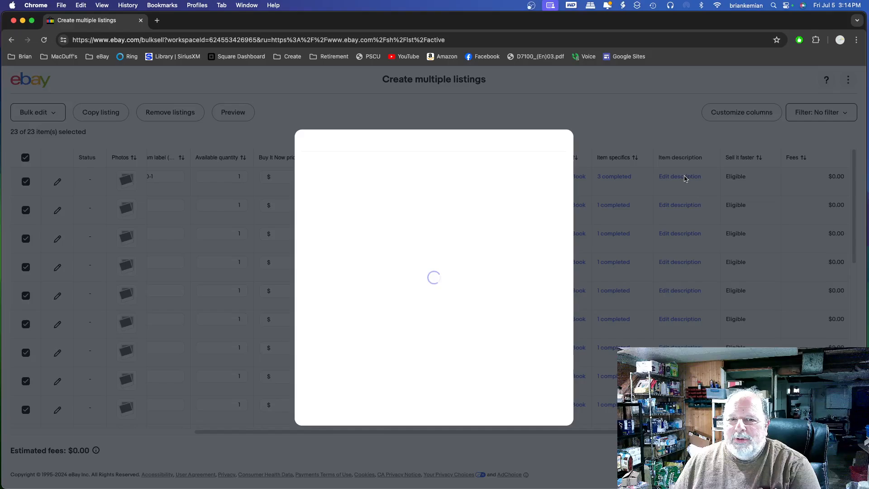
left_click(435, 298)
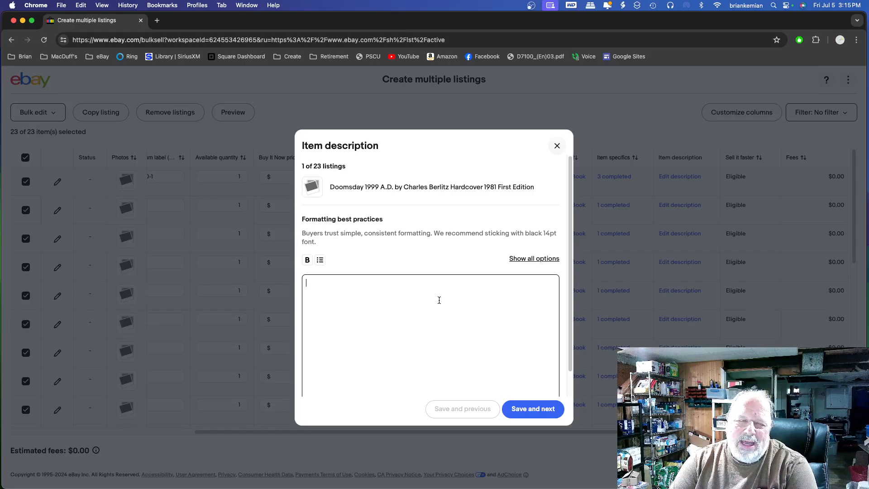
left_click(439, 300)
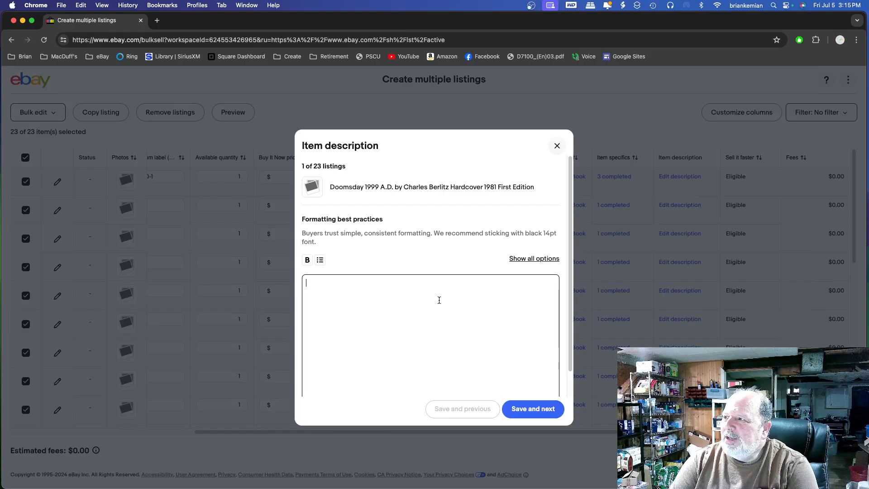
type("T")
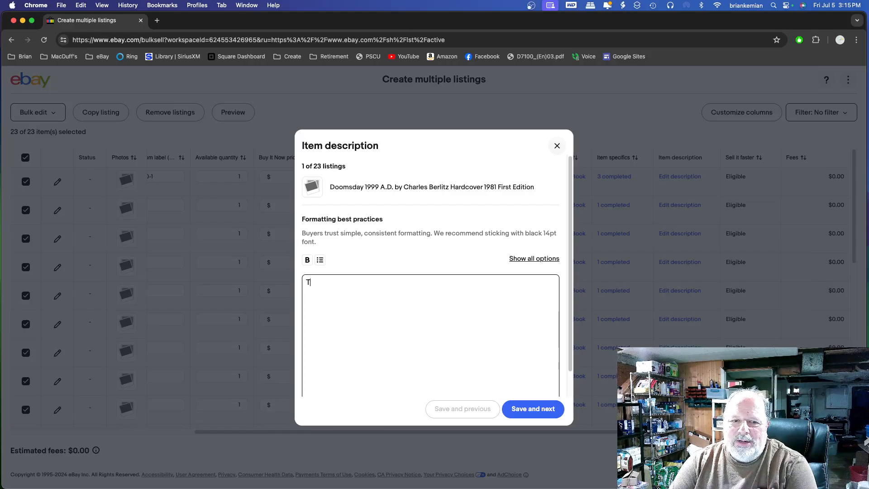
type("here is some ")
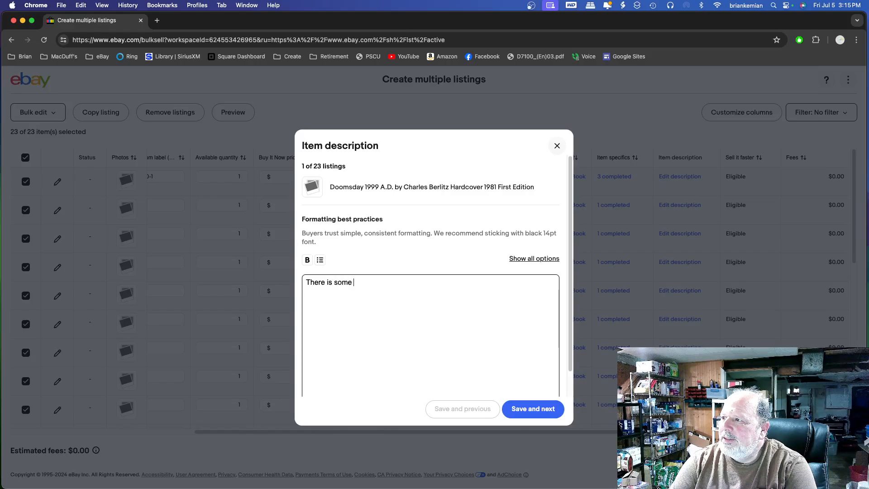
type("wear around t")
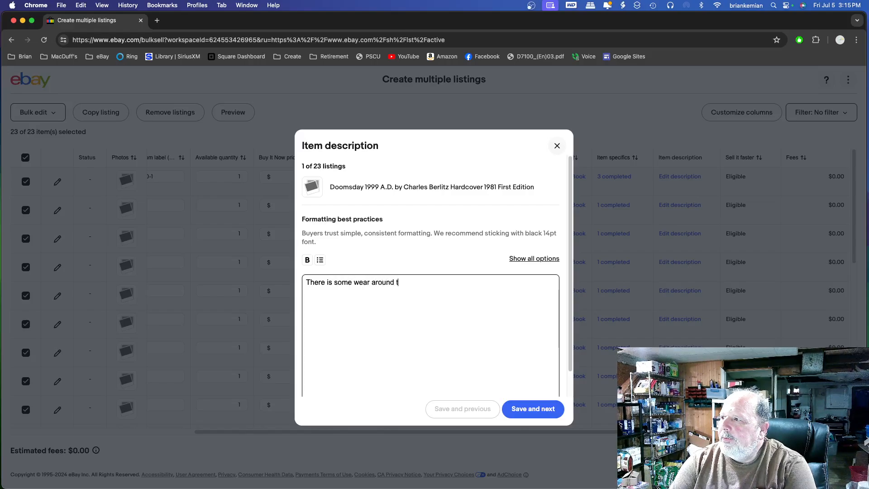
type("he dust ja")
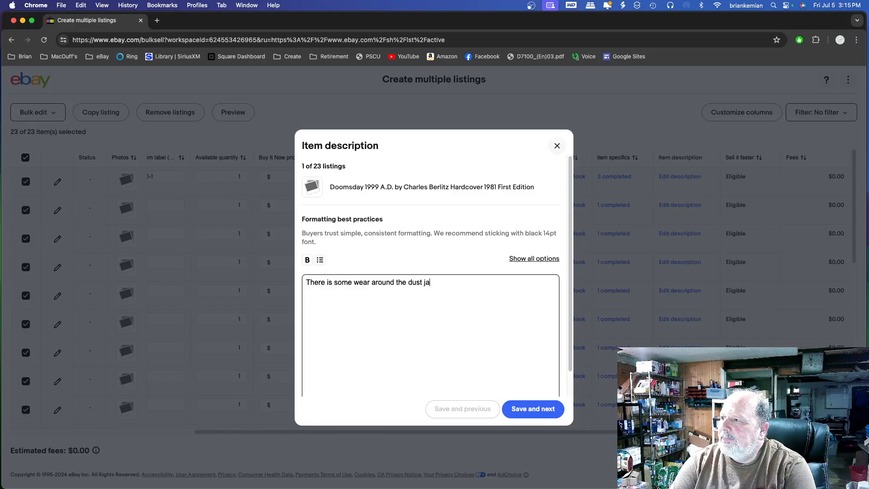
type("cket. Plea")
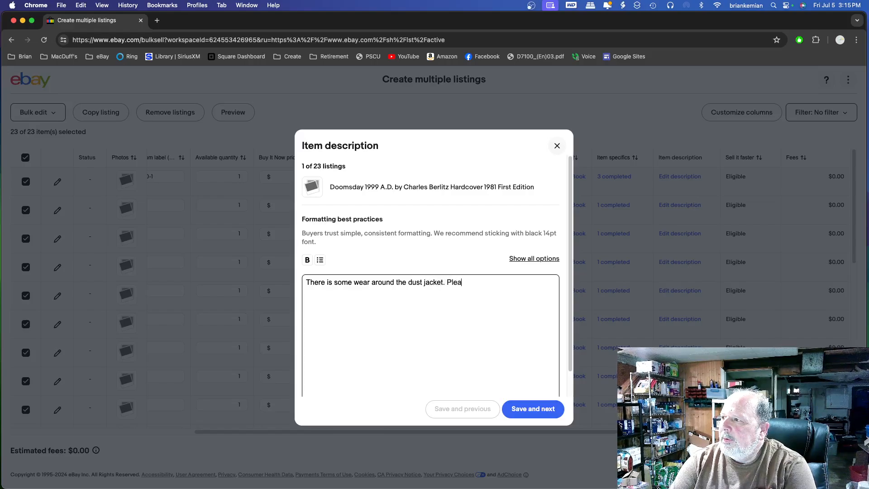
type("se see photos.")
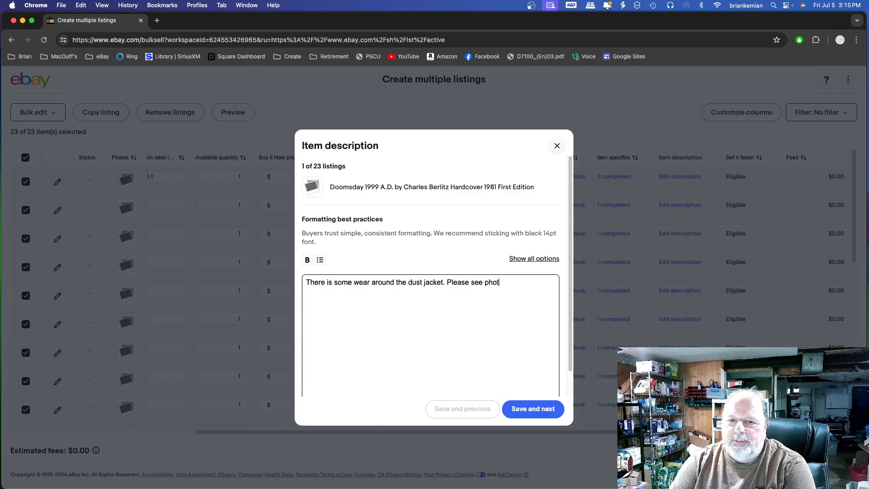
left_click(534, 413)
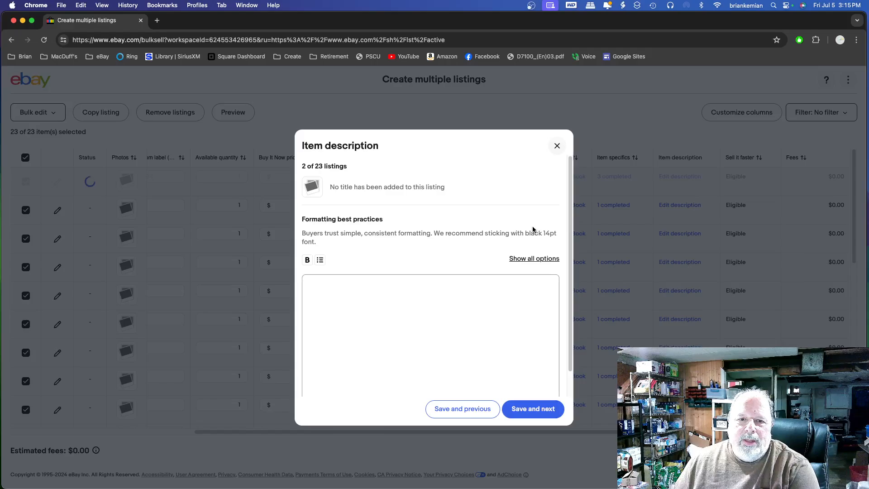
Return to the first listing's item description to check the saved text, and close it and the item specifics
left_click(464, 409)
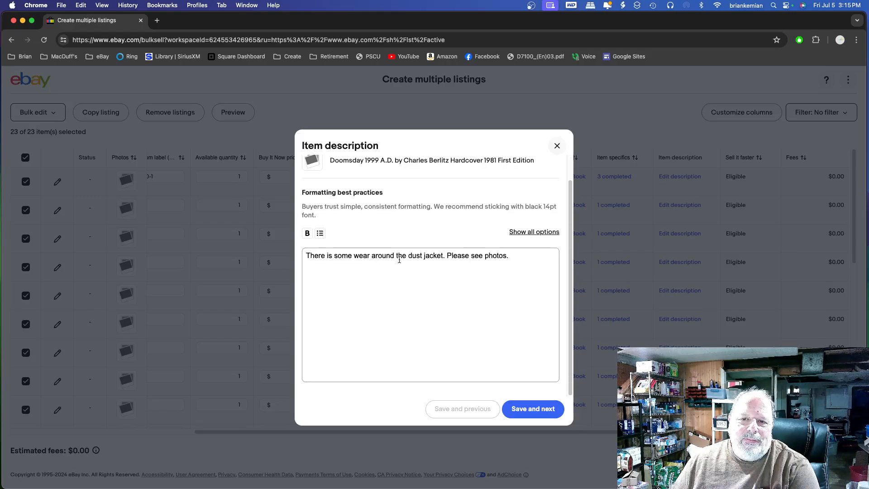
left_click(556, 145)
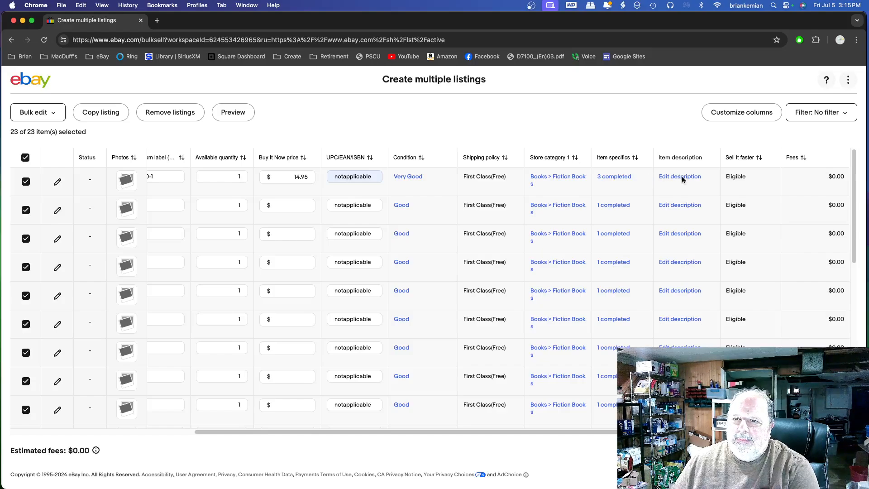
left_click(683, 178)
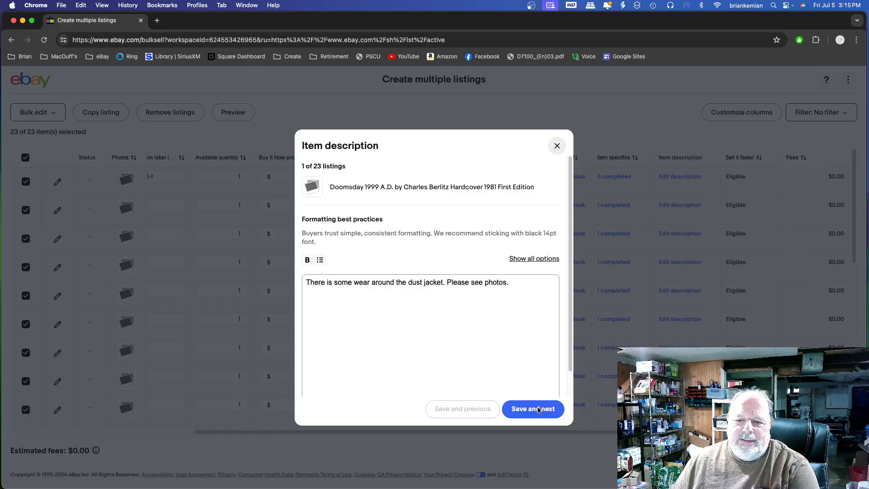
left_click(557, 145)
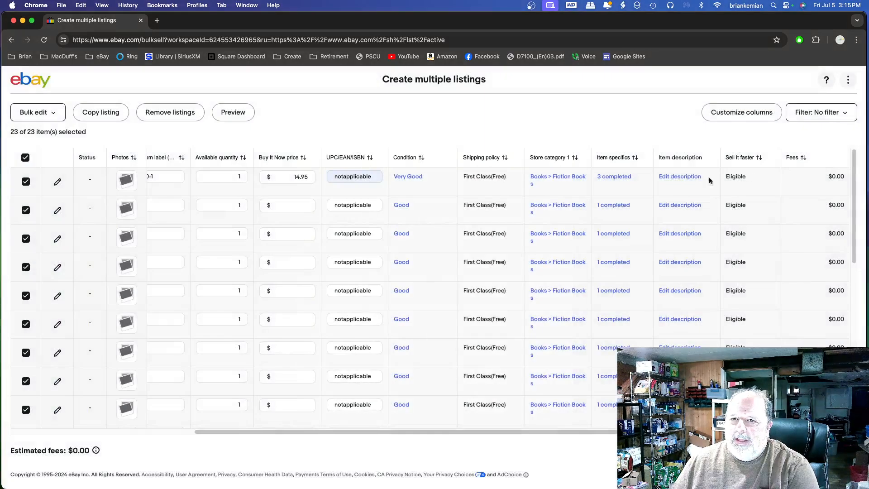
left_click(620, 178)
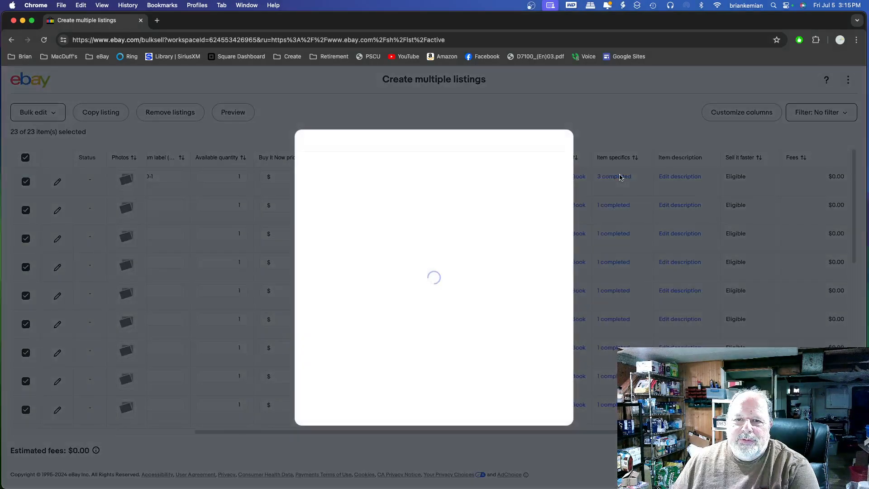
left_click(556, 146)
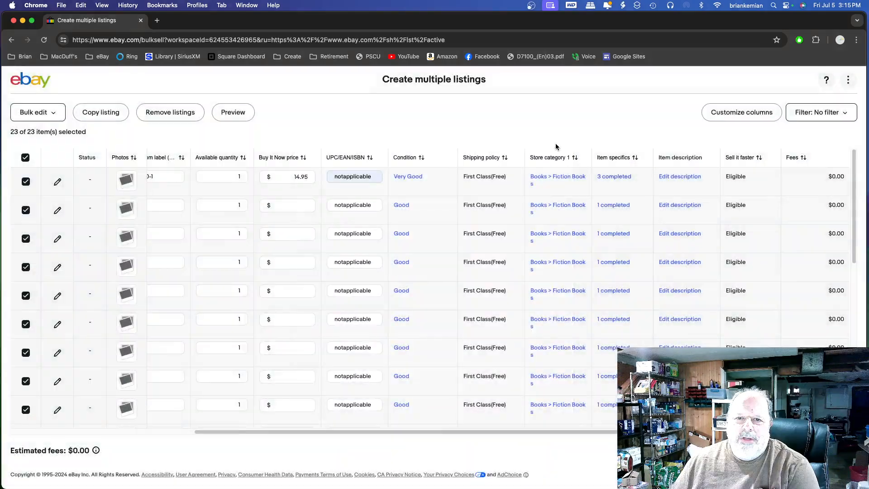
Add "There is some wear around the dust jacket. Please see photos." as the first listing's condition description and save it
left_click(416, 175)
scroll(485, 275, "down", 5)
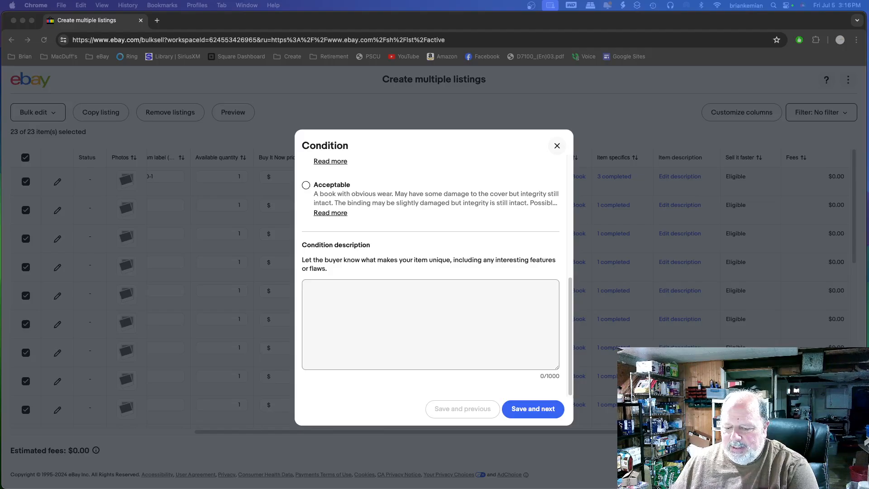
left_click(447, 308)
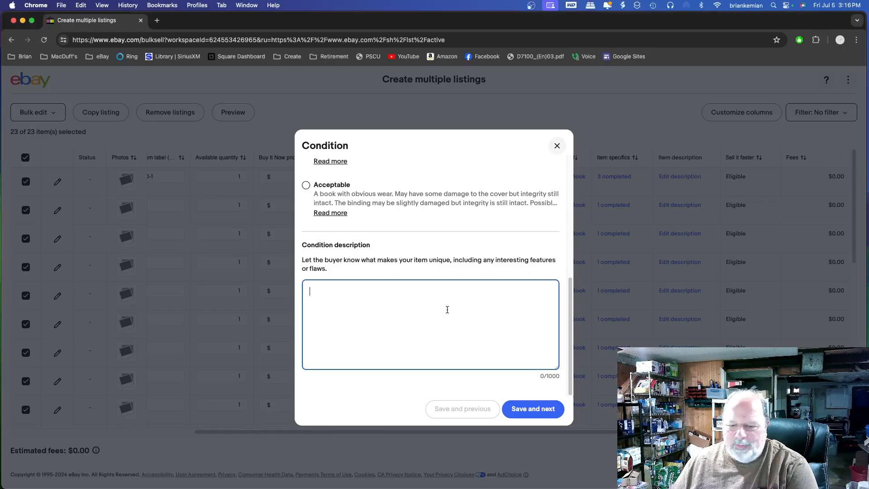
type("There is some wear around the dust jacket. Please see photos.")
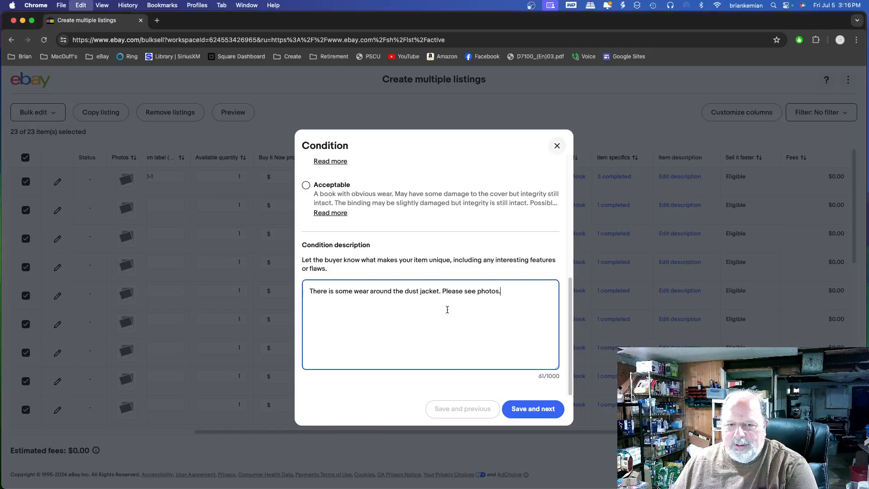
left_click(525, 410)
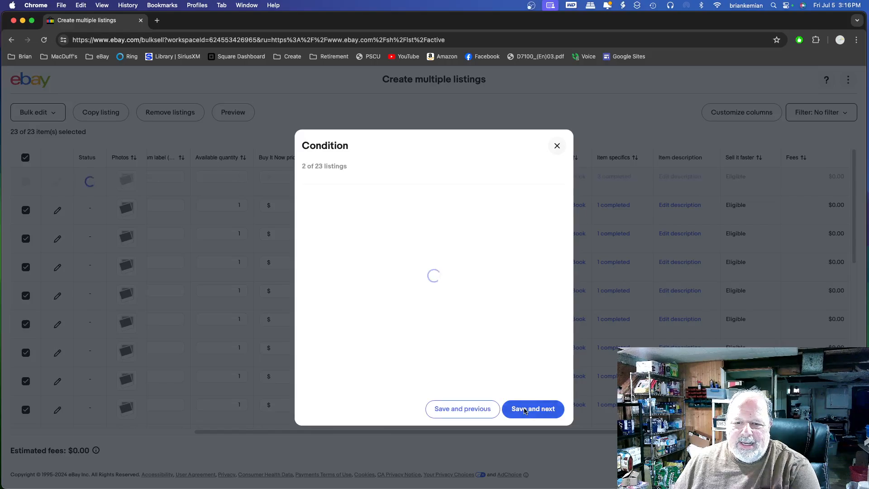
left_click(557, 146)
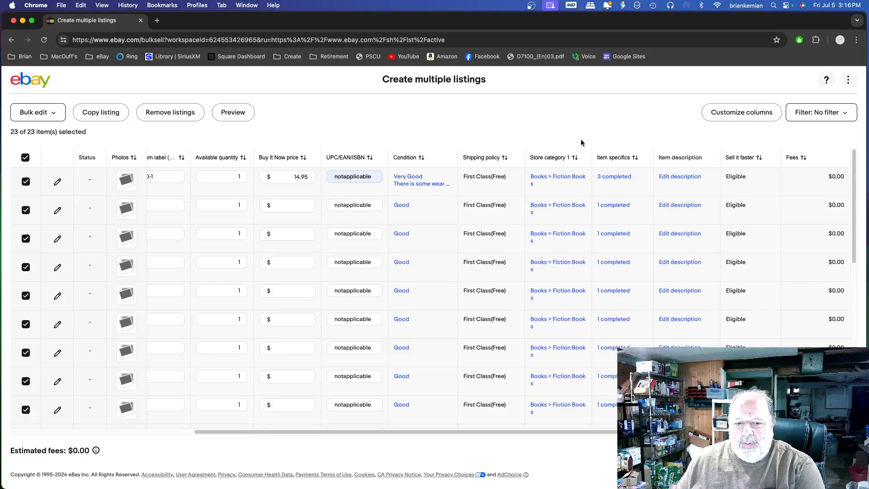
Open the first listing's photo upload dialog to examine it, and close it without adding photos
left_click_drag(520, 430, 332, 432)
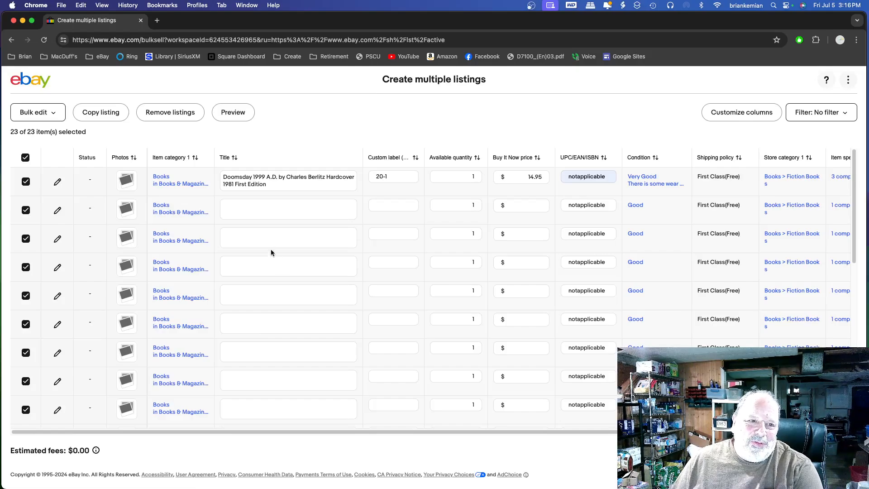
left_click(124, 181)
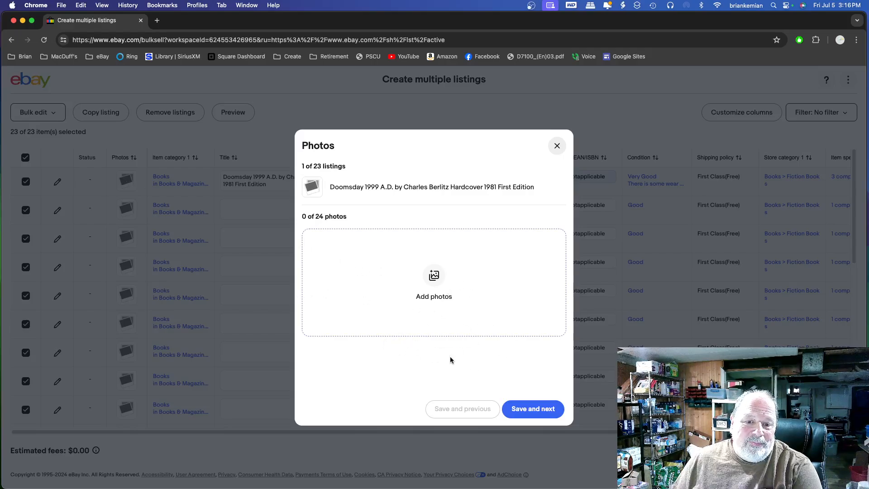
left_click(556, 145)
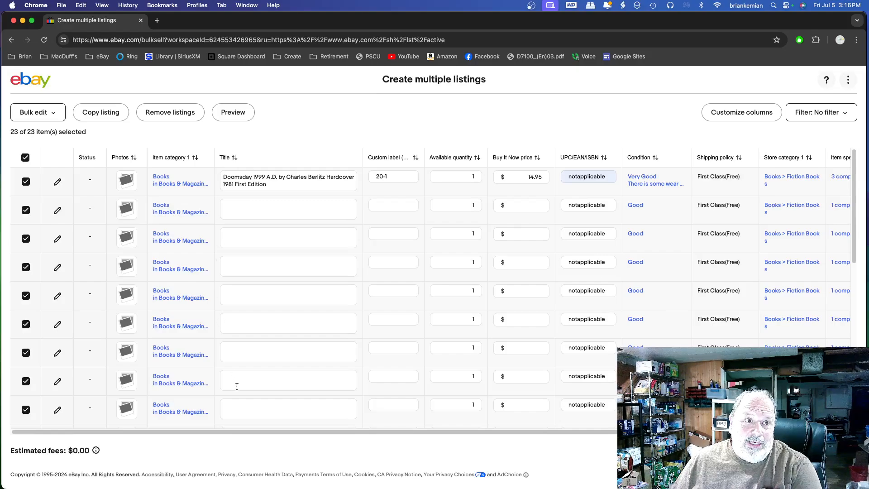
Open eBay Seller Hub in a new browser tab and go to the listing drafts
left_click(156, 21)
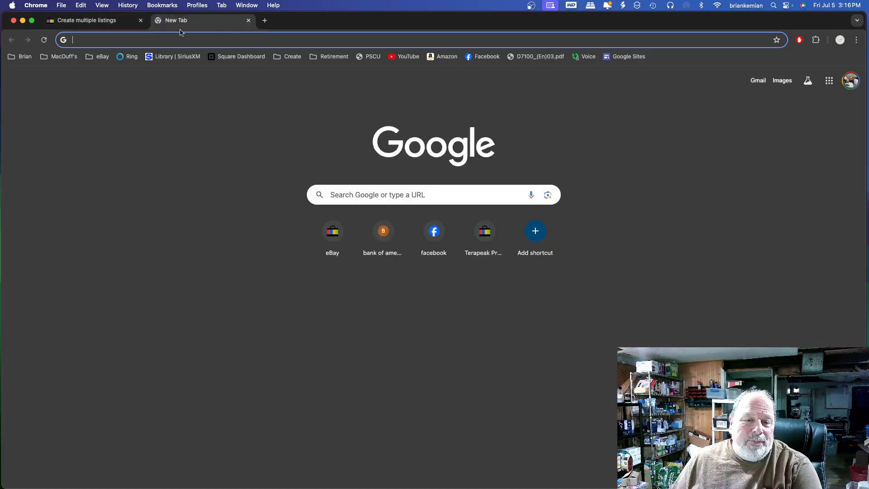
left_click(100, 57)
left_click(103, 74)
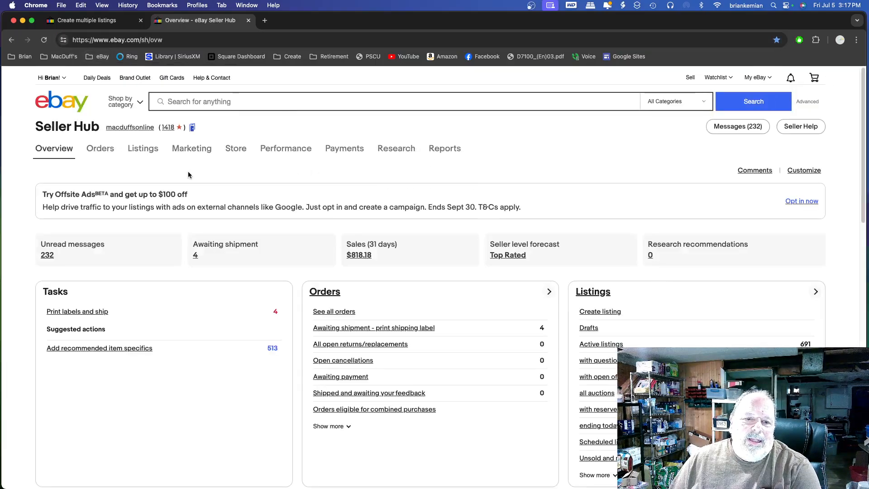
scroll(338, 228, "down", 3)
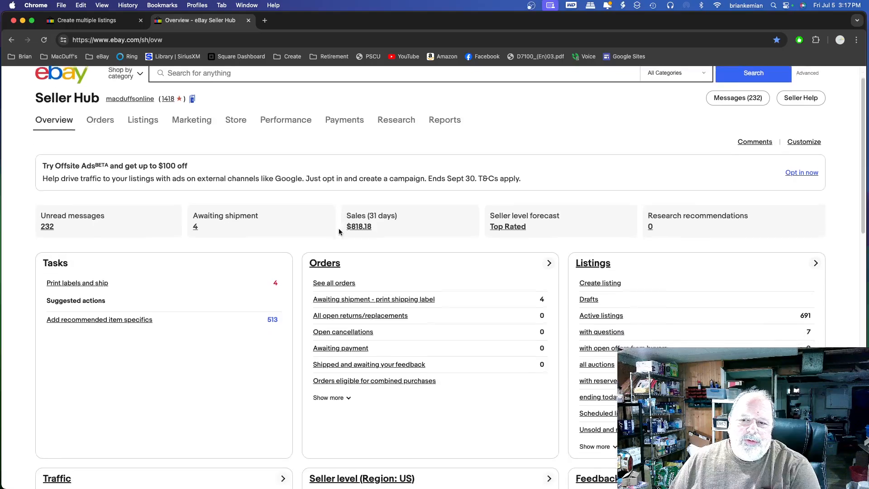
left_click(588, 251)
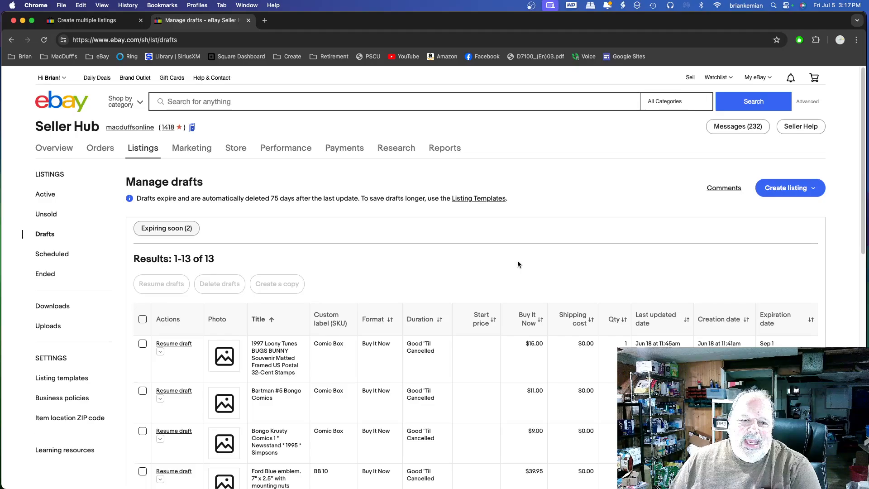
Look through the saved drafts and resume the 1997 Loony Tunes Bugs Bunny framed stamps draft
scroll(518, 263, "down", 10)
scroll(518, 263, "down", 3)
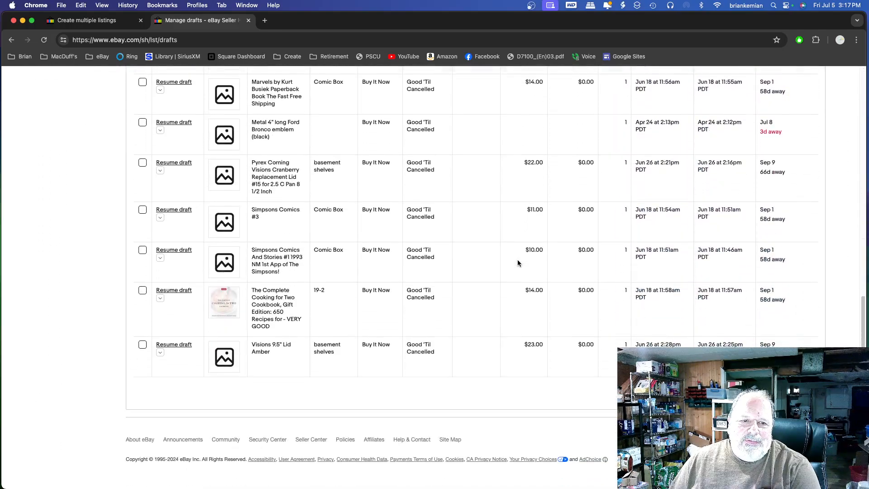
scroll(518, 261, "up", 12)
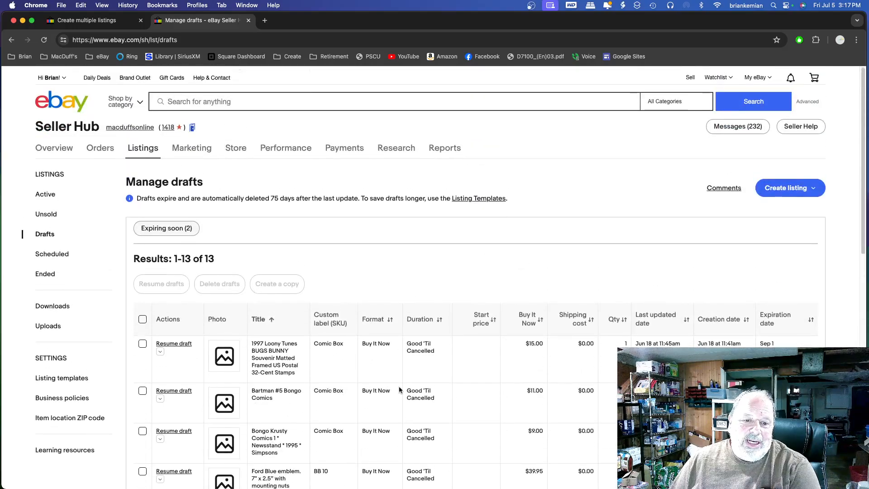
scroll(508, 438, "down", 4)
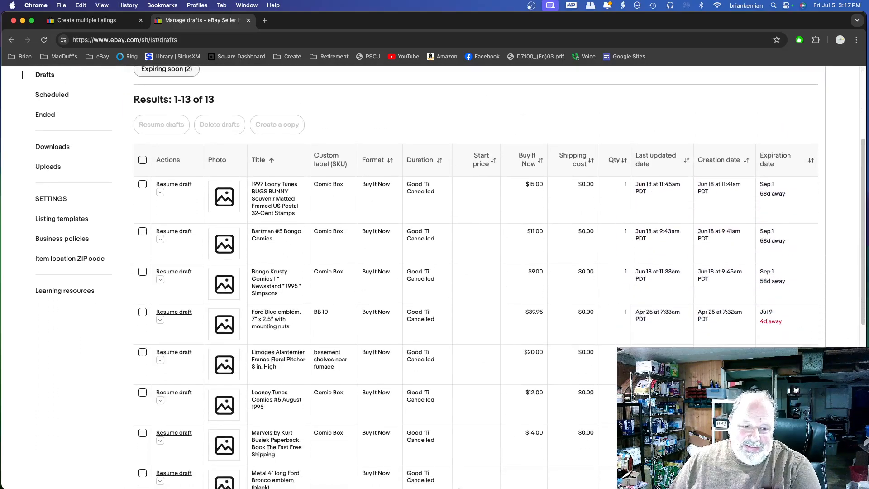
scroll(467, 429, "up", 4)
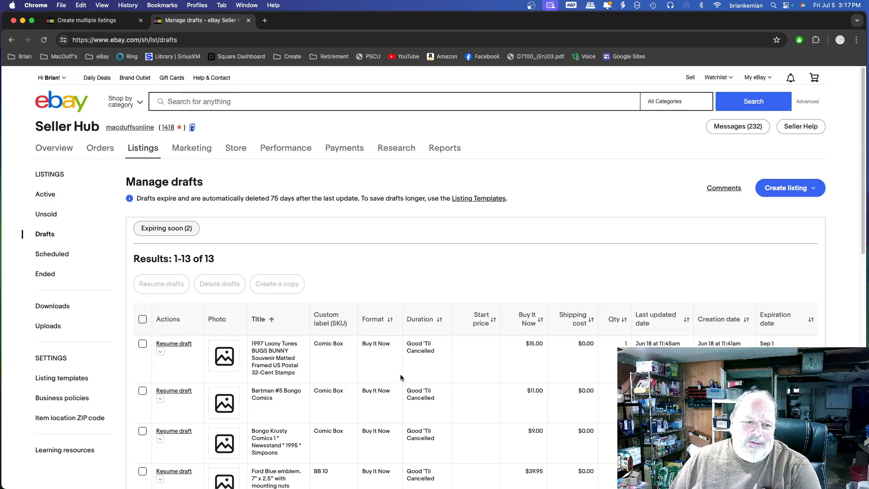
scroll(233, 317, "down", 2)
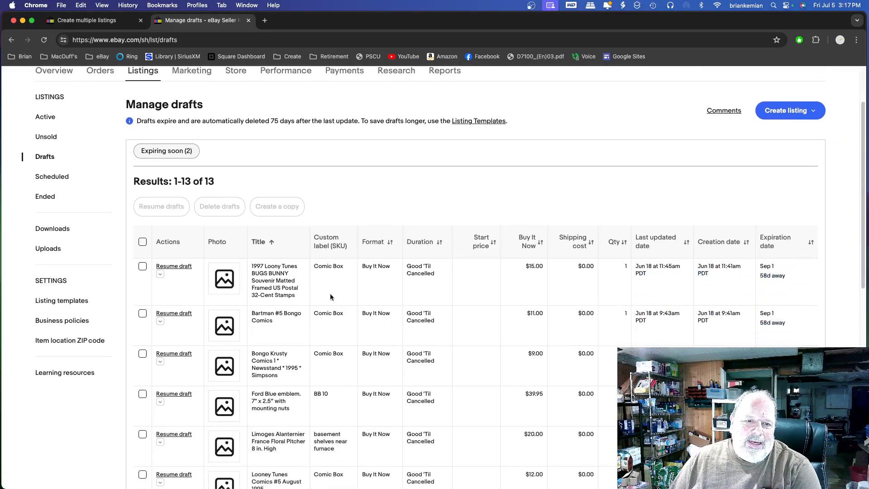
left_click(185, 267)
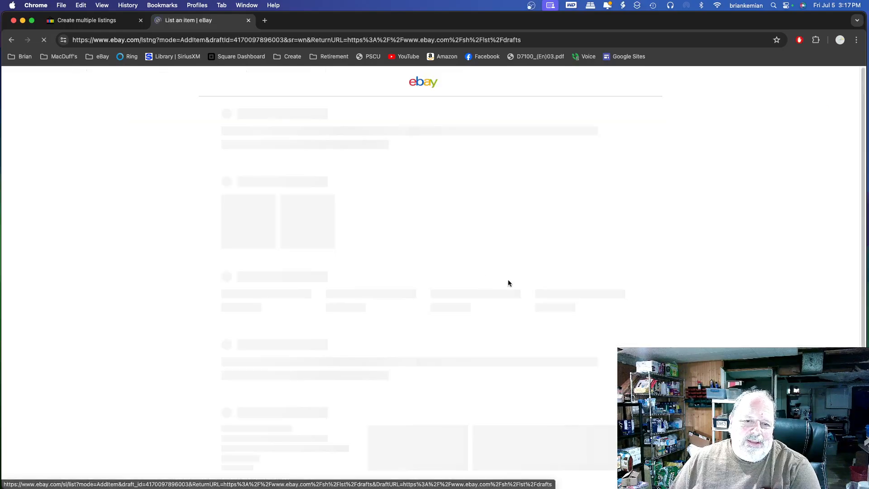